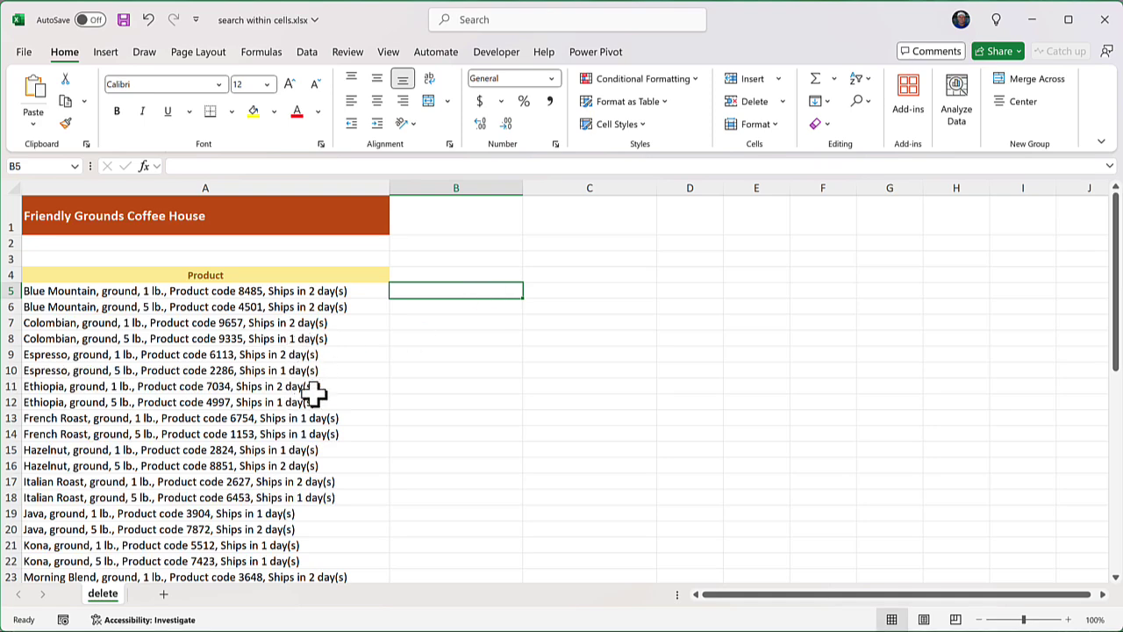
Step: Inspect the full first product description in A5 and glance at the Data commands
scroll(314, 395, down, 3)
scroll(314, 396, up, 3)
click(74, 293)
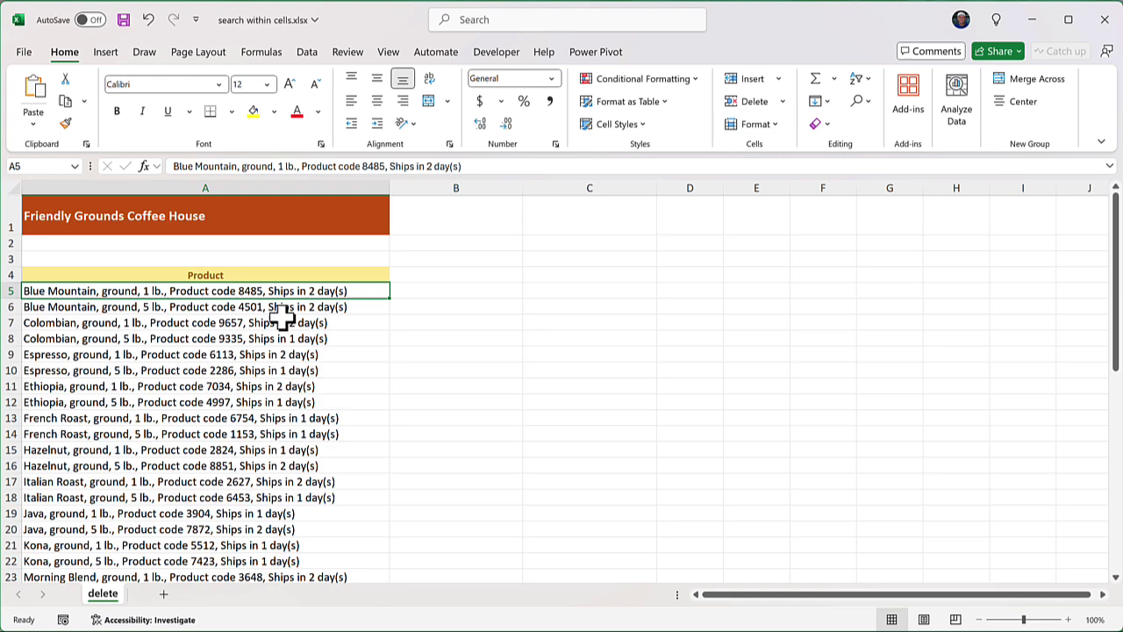
click(309, 55)
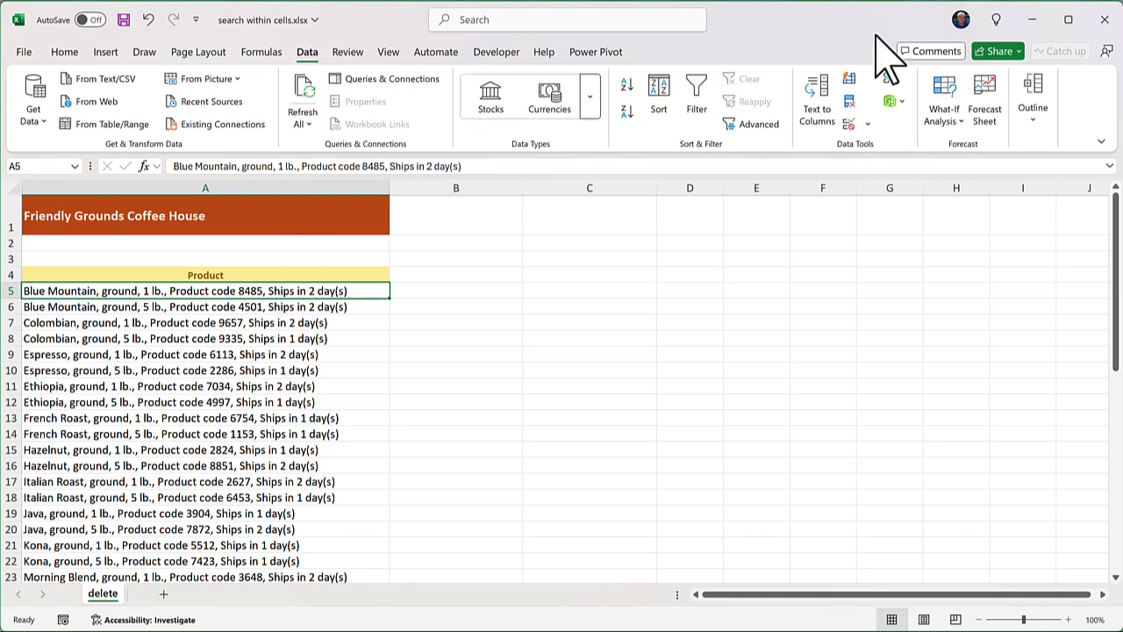
click(65, 52)
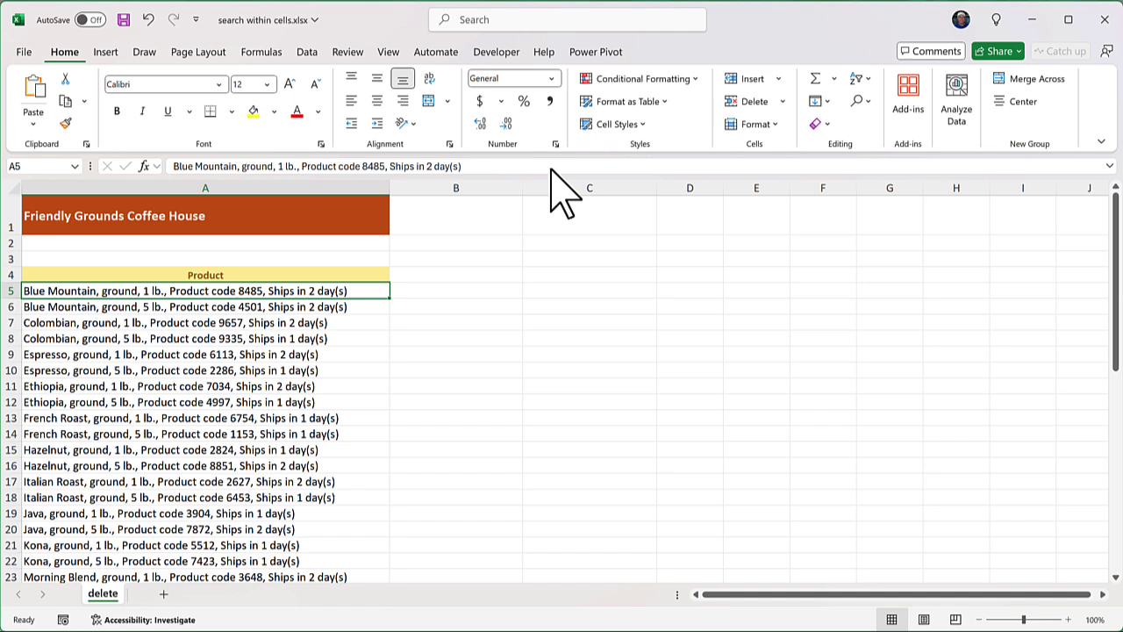
Step: Enter =TEXTAFTER(A5, "code ") in B5, returning '8485, Ships in 2 day(s)'
click(478, 291)
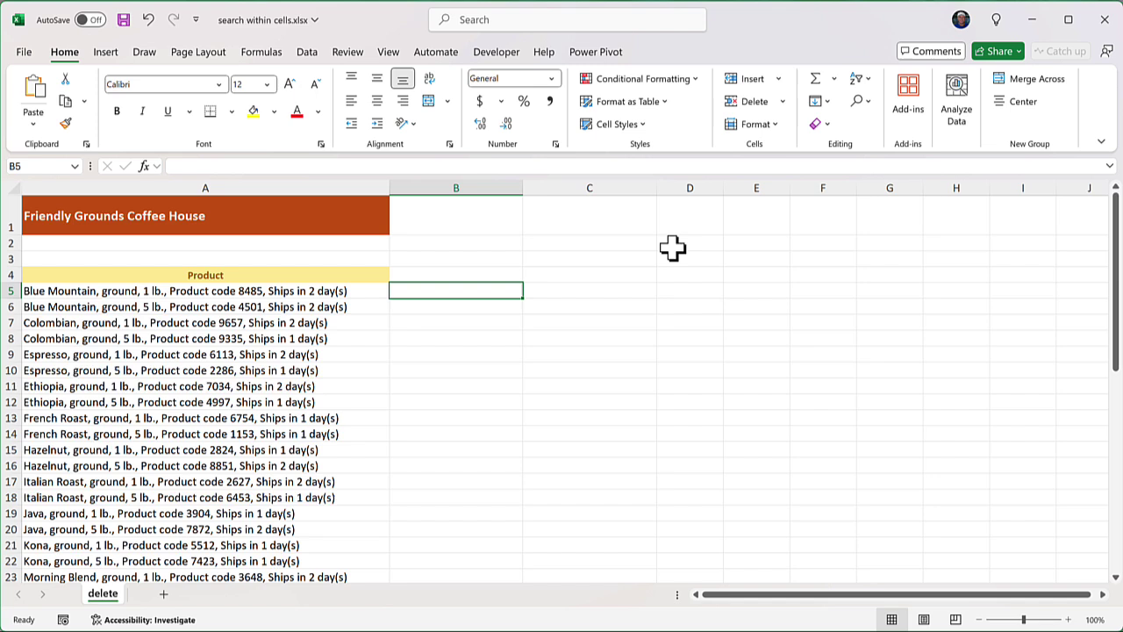
text(=)
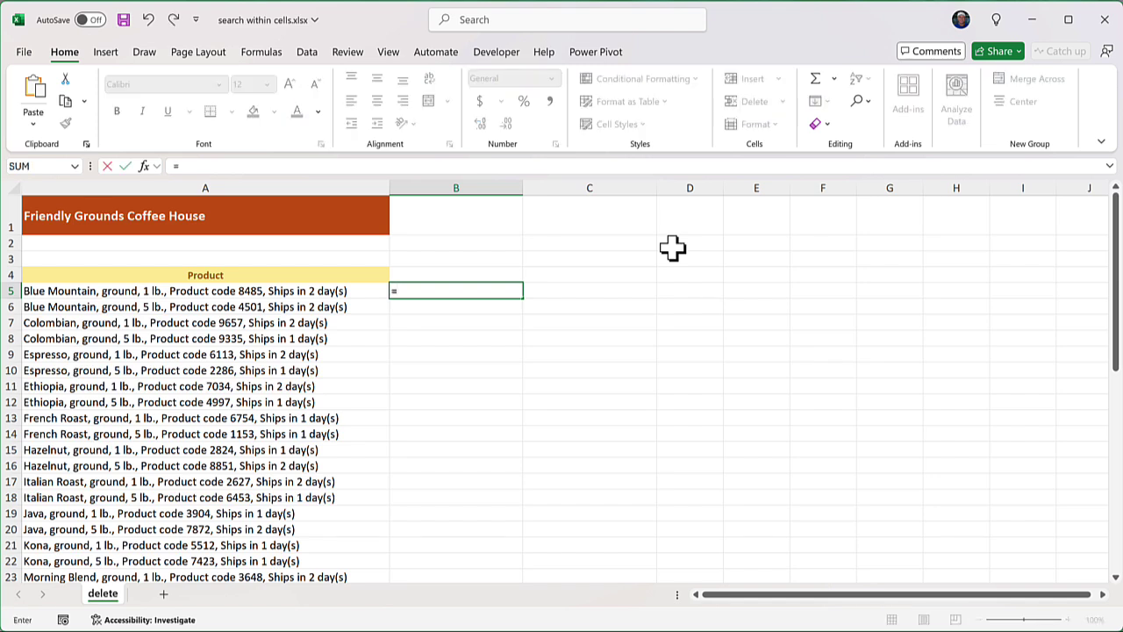
text(texta)
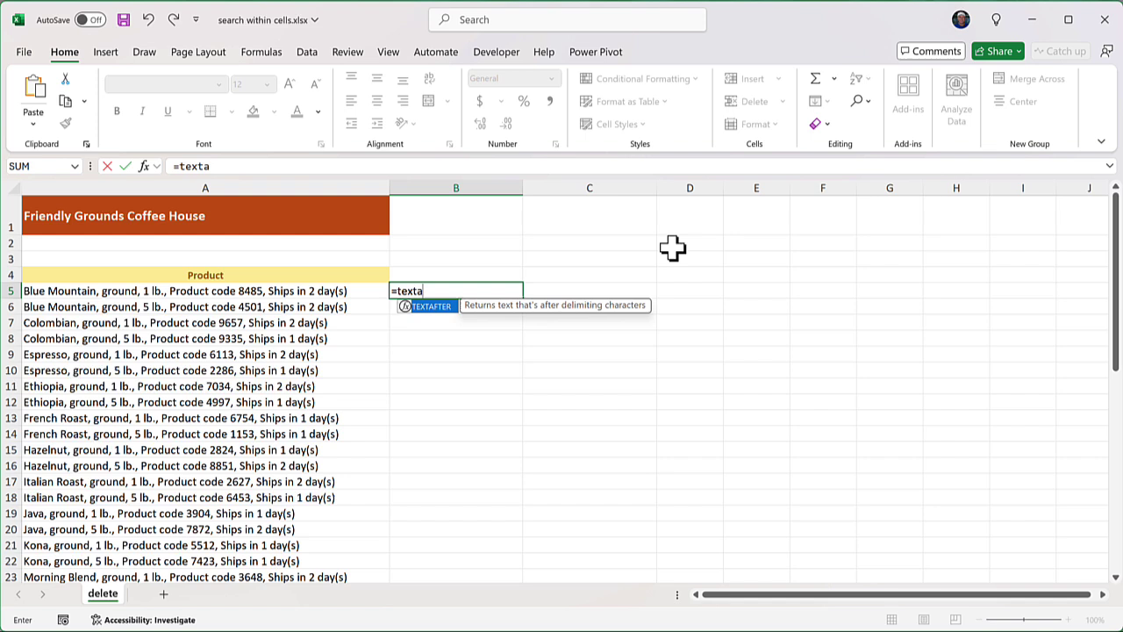
key(Tab)
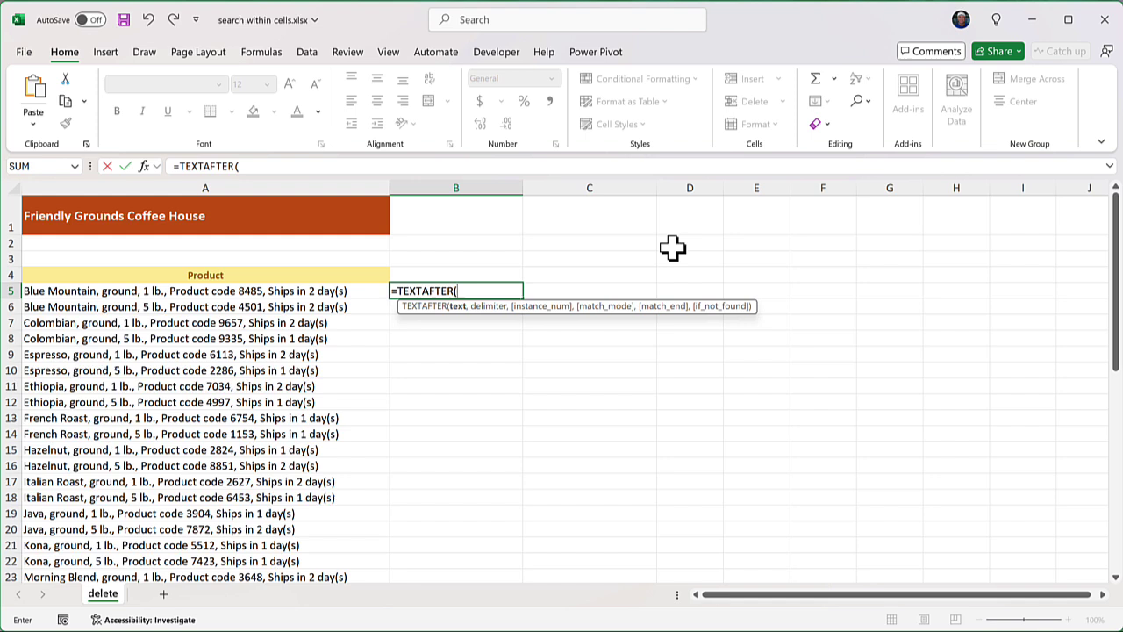
click(295, 291)
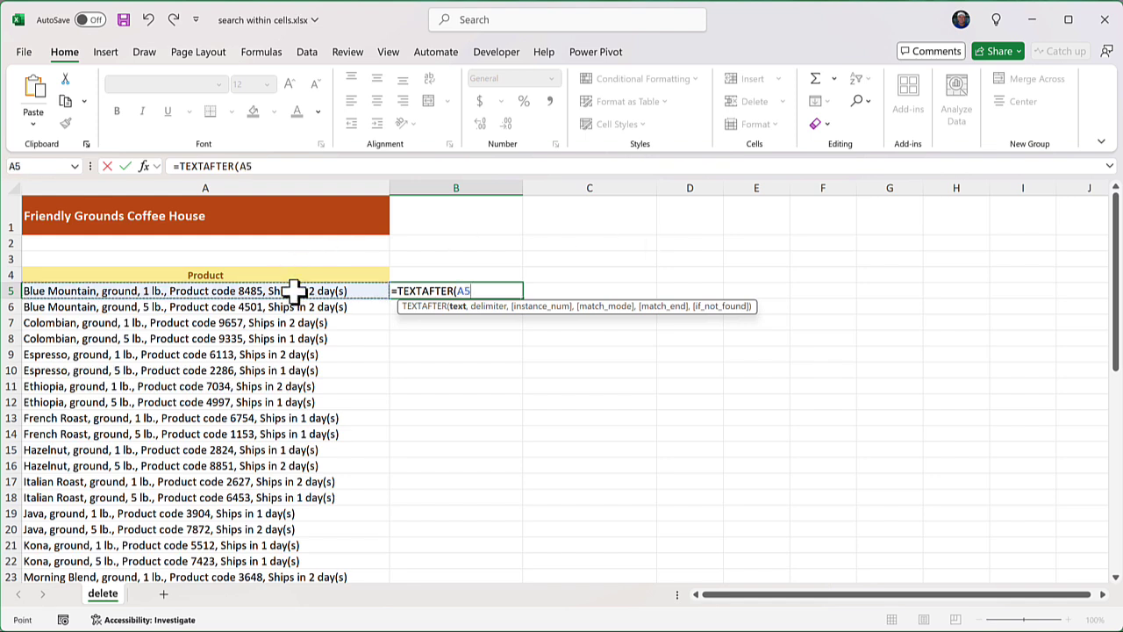
text(,)
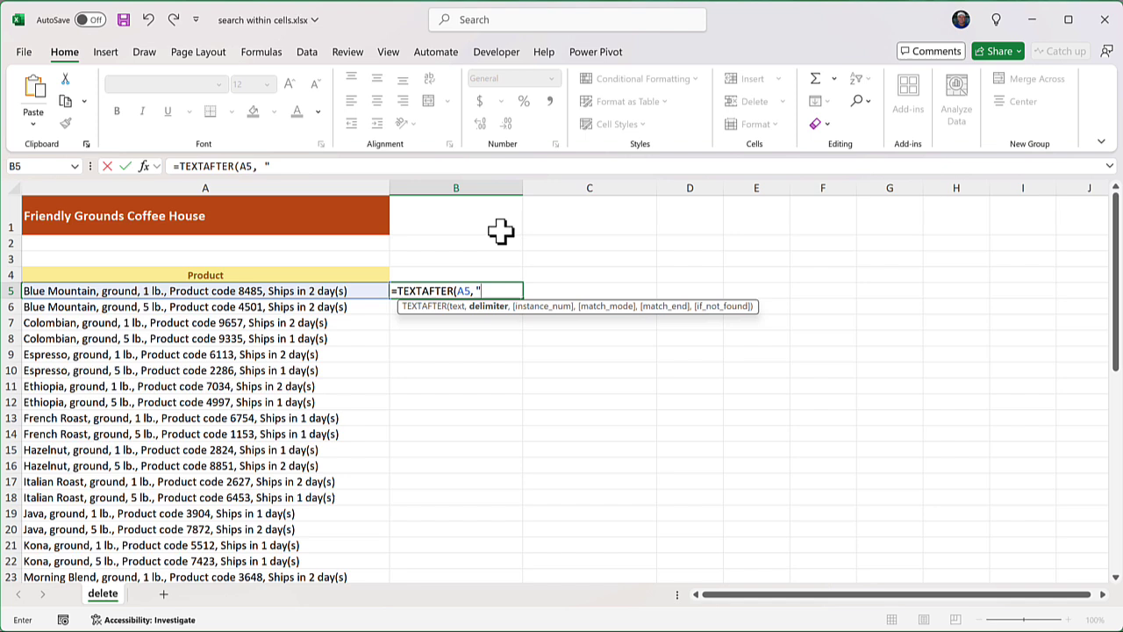
text(code)
text())
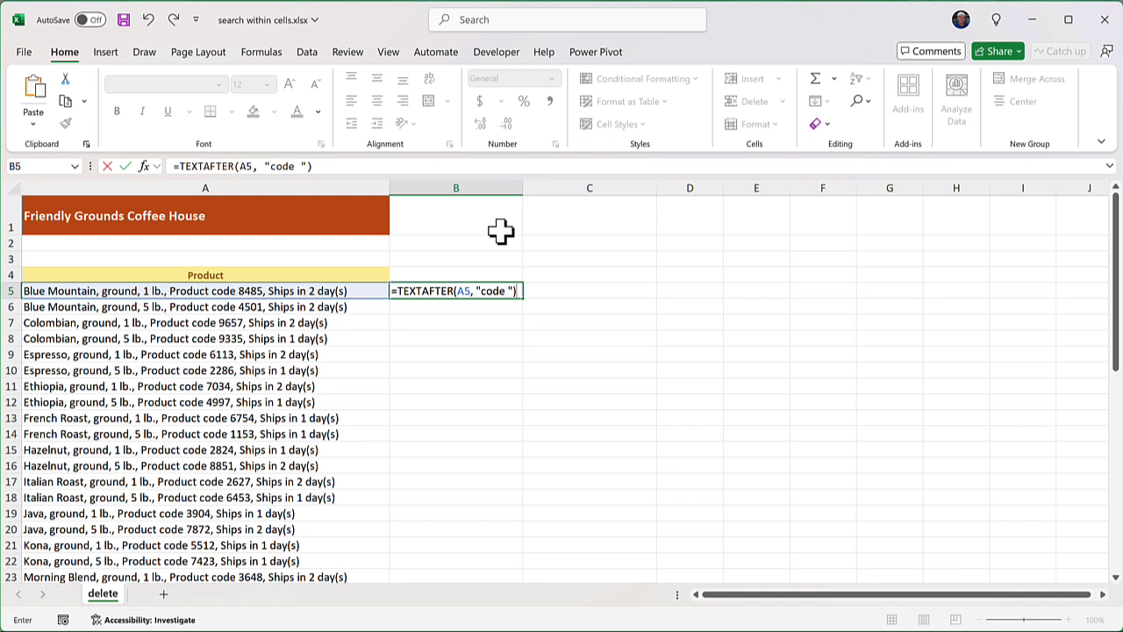
key(Return)
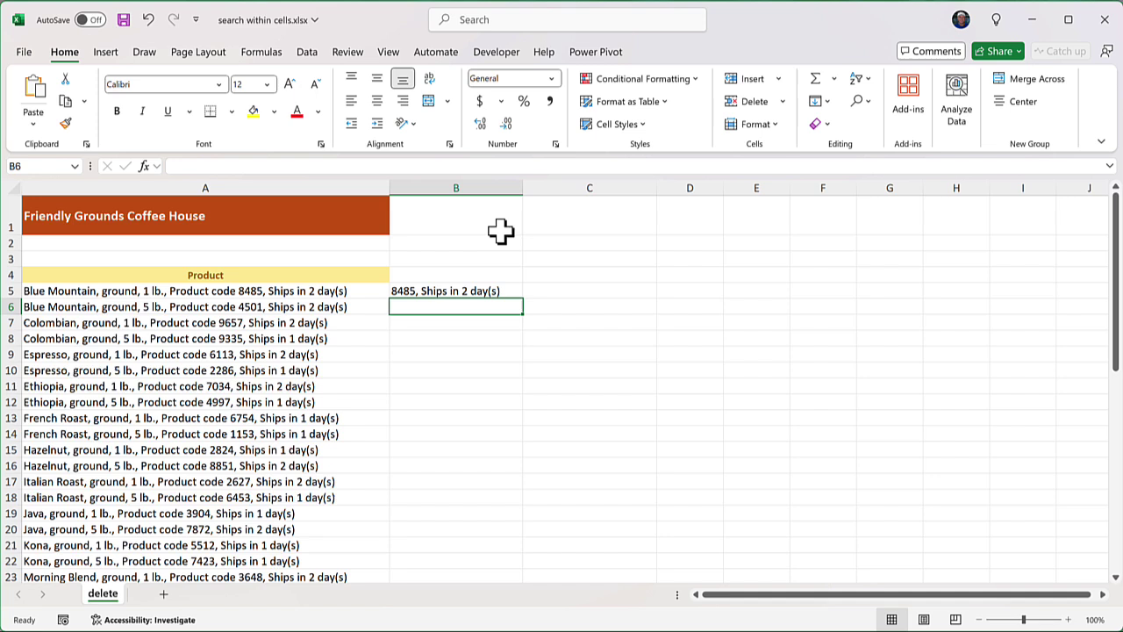
Step: Fill B5's TEXTAFTER formula down column B to the last product row, then check the results
click(464, 291)
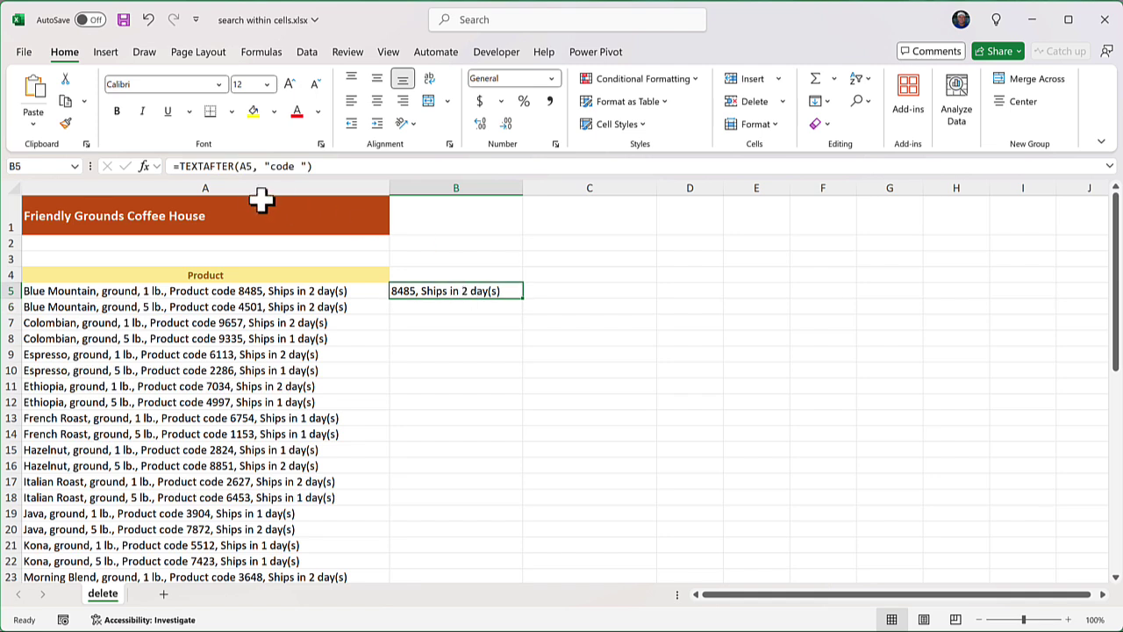
double_click(523, 301)
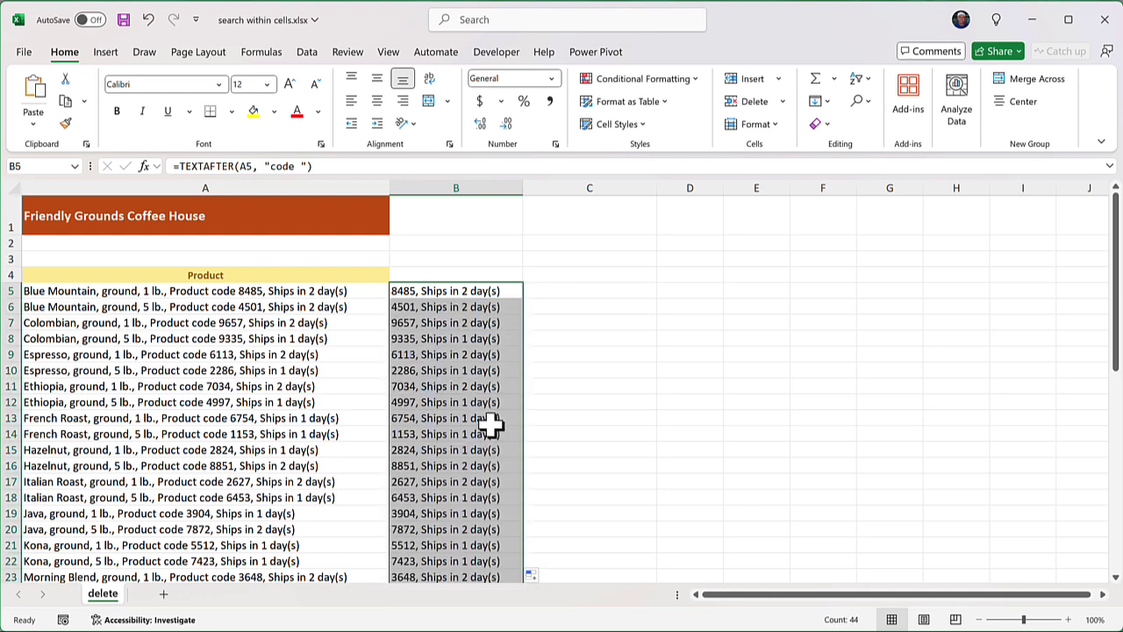
scroll(490, 424, down, 5)
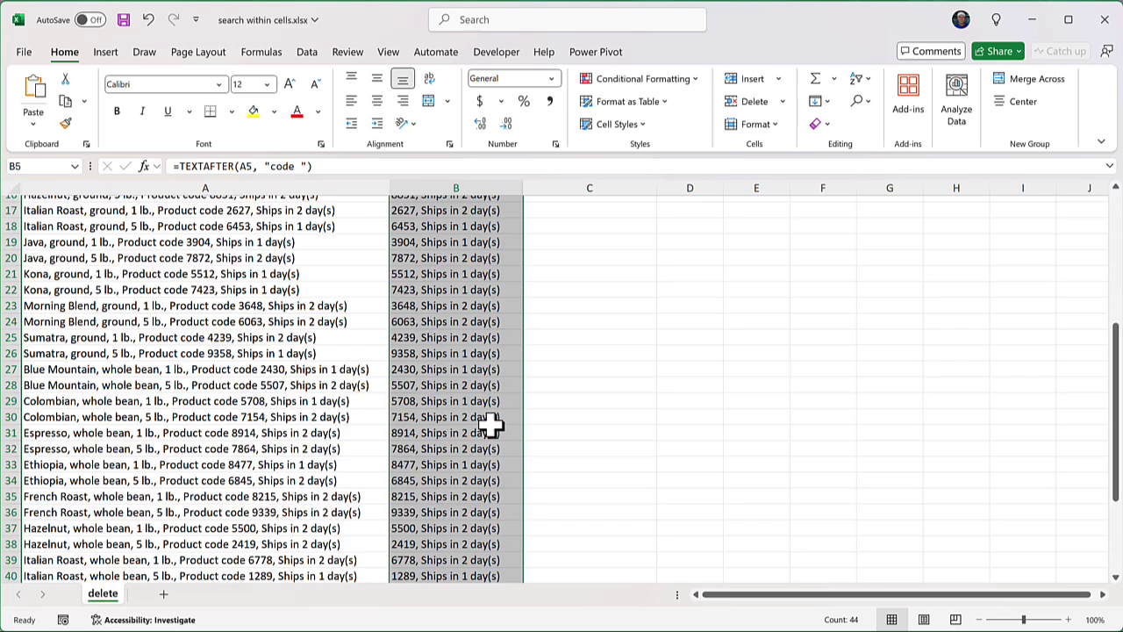
scroll(490, 425, down, 1)
scroll(490, 424, up, 6)
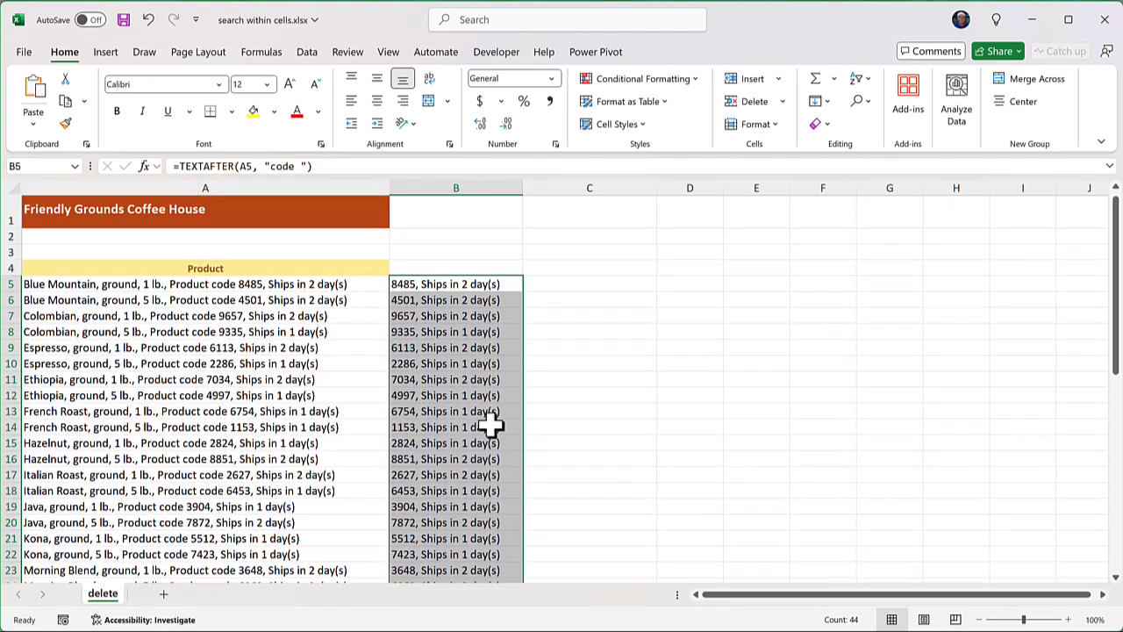
scroll(490, 425, down, 1)
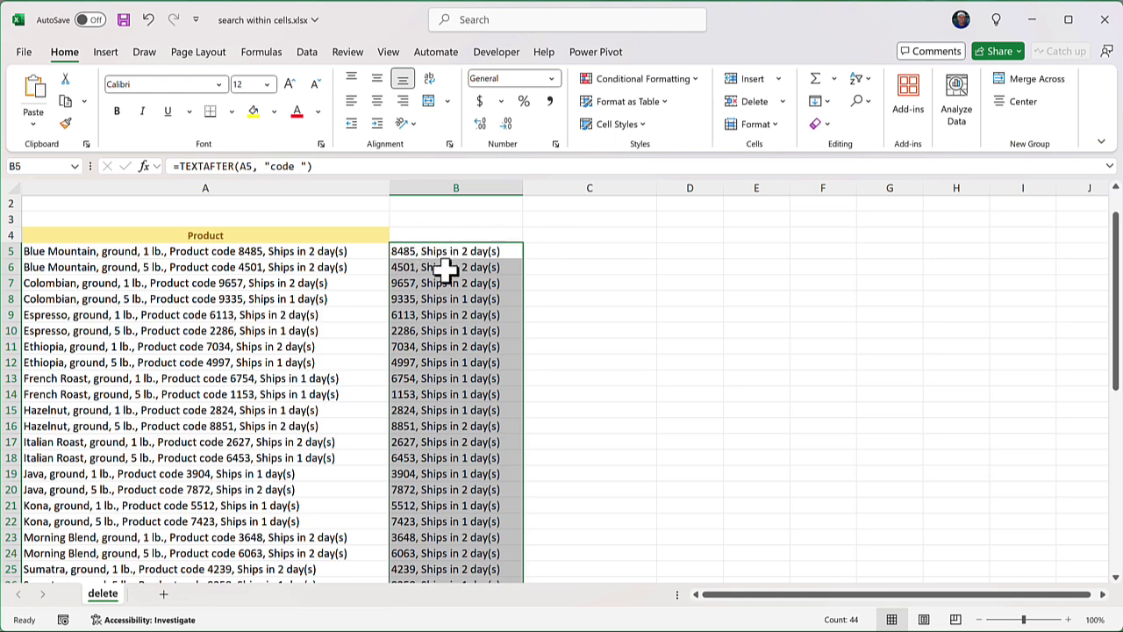
Step: Enter =TEXTBEFORE(A5,",",4) in C5 to keep text up to the fourth comma
click(606, 251)
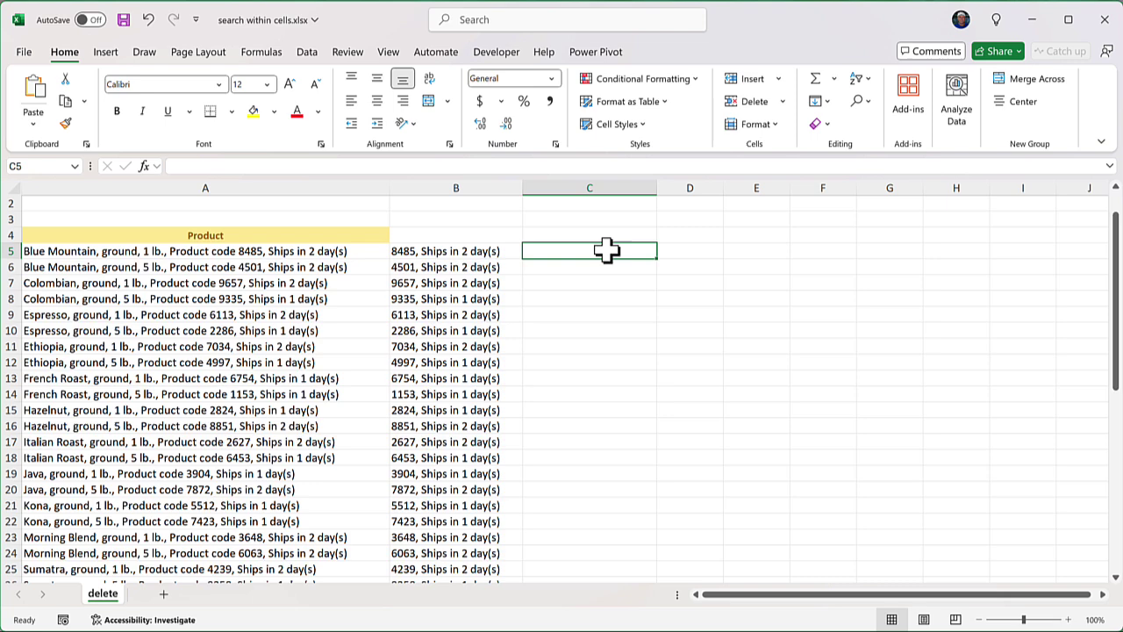
text(=)
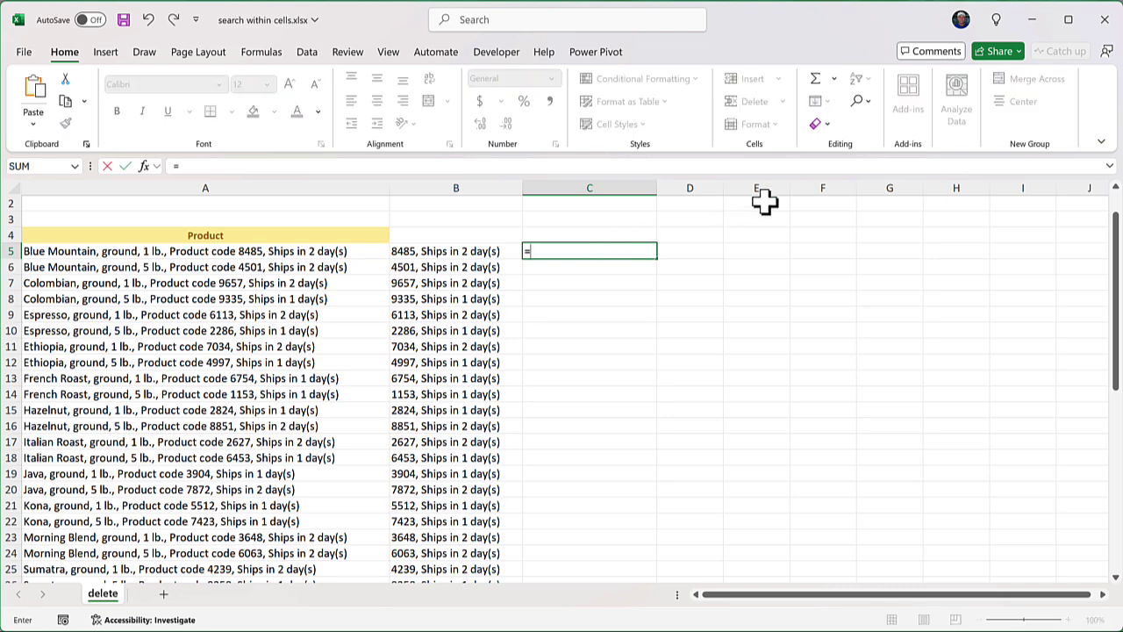
text(textb)
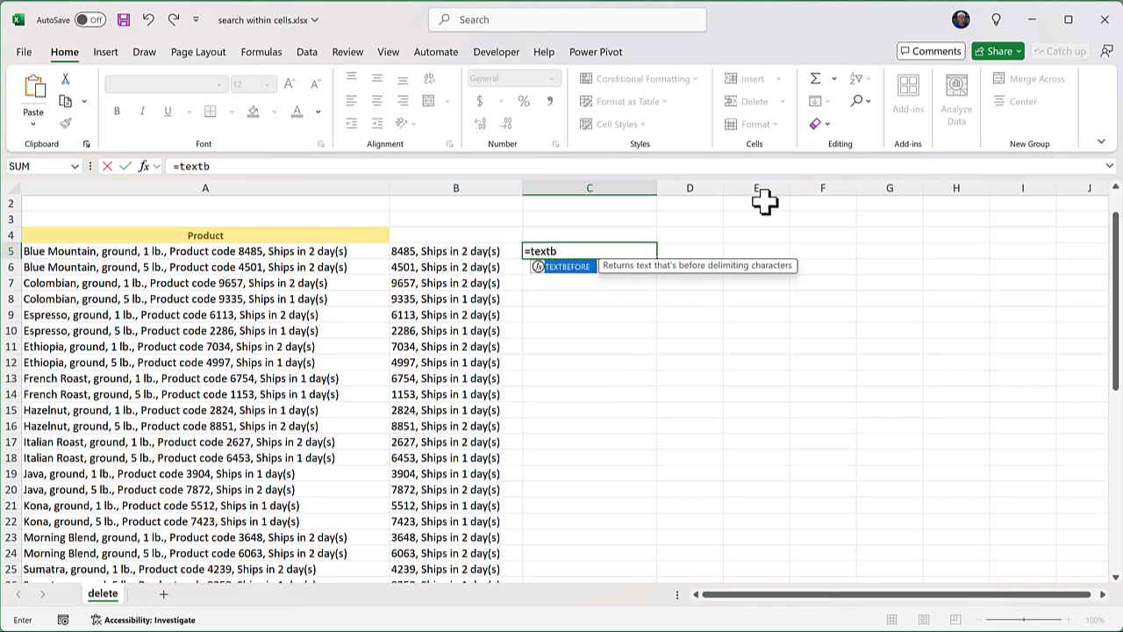
key(Tab)
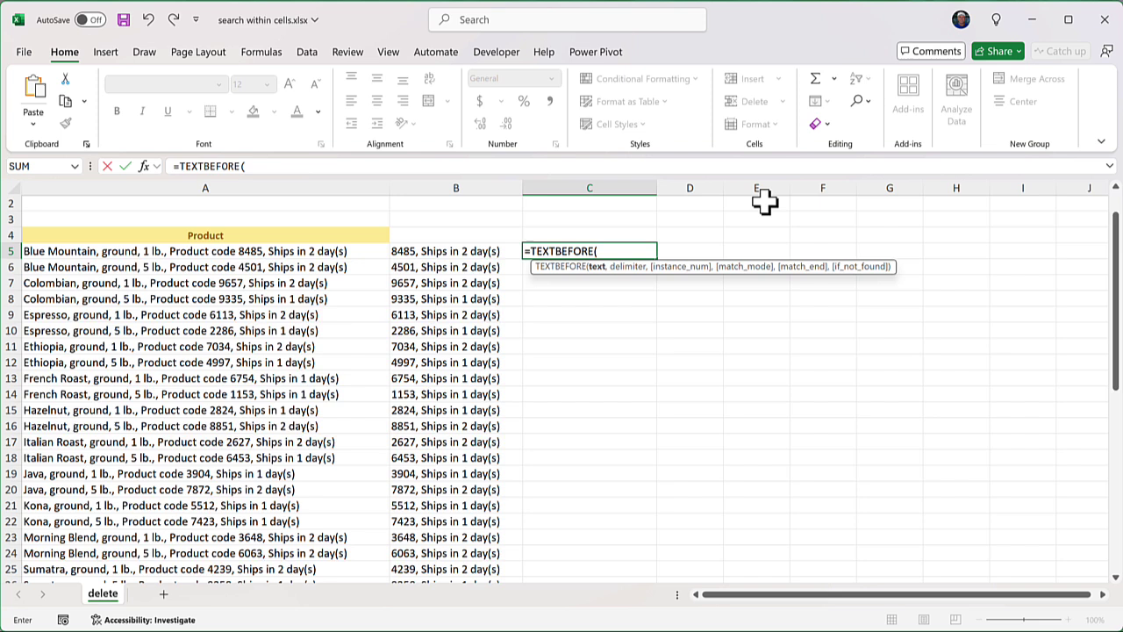
click(349, 255)
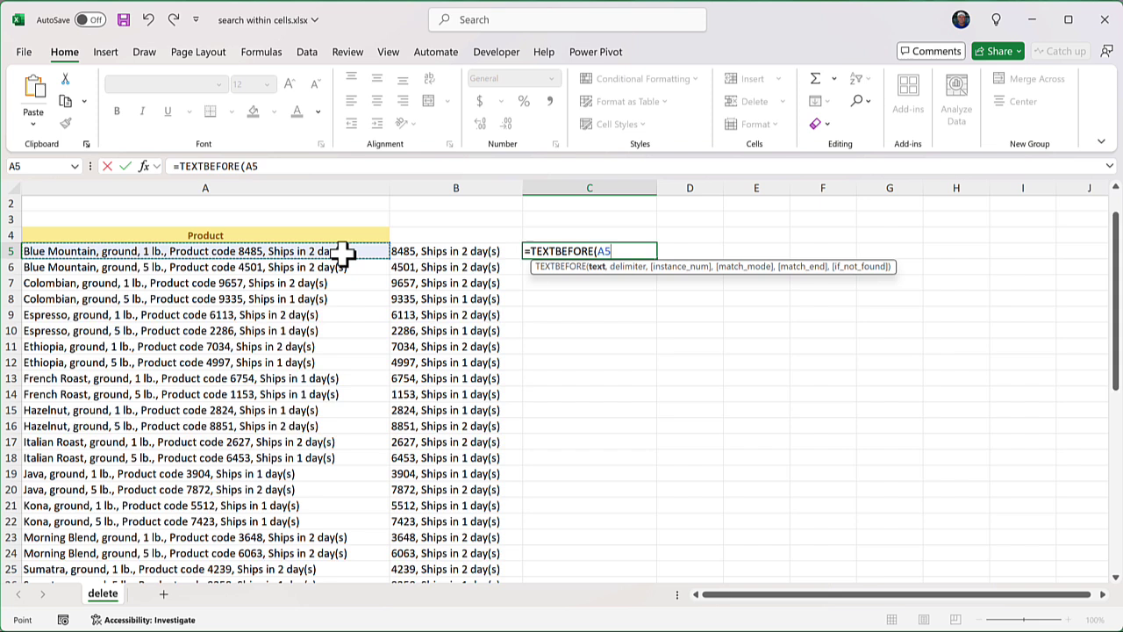
text(,)
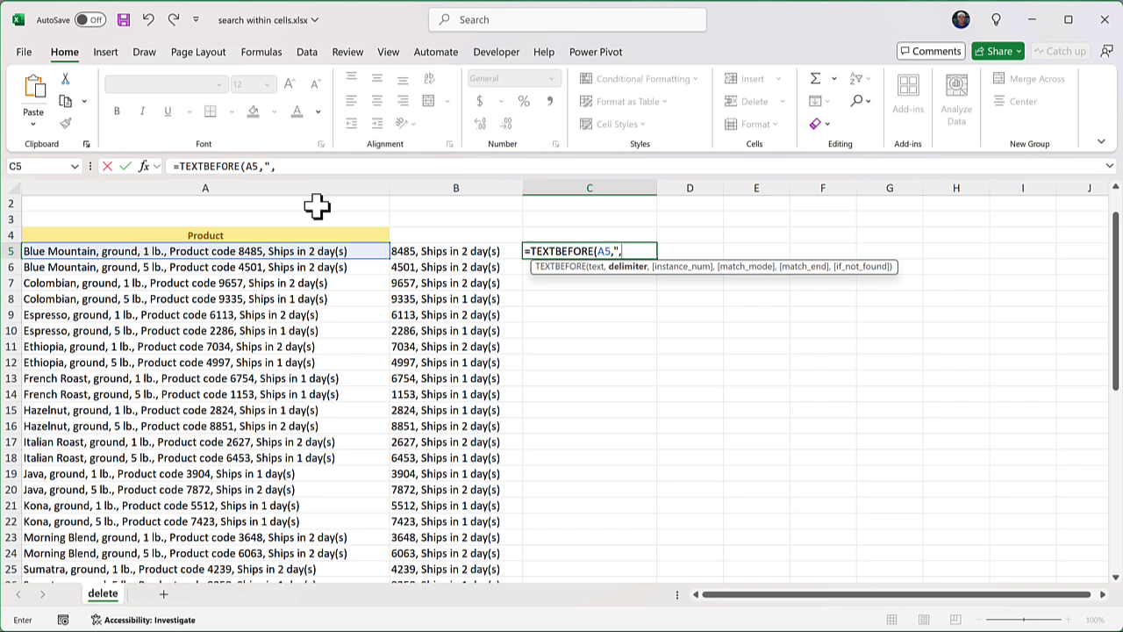
text(",)
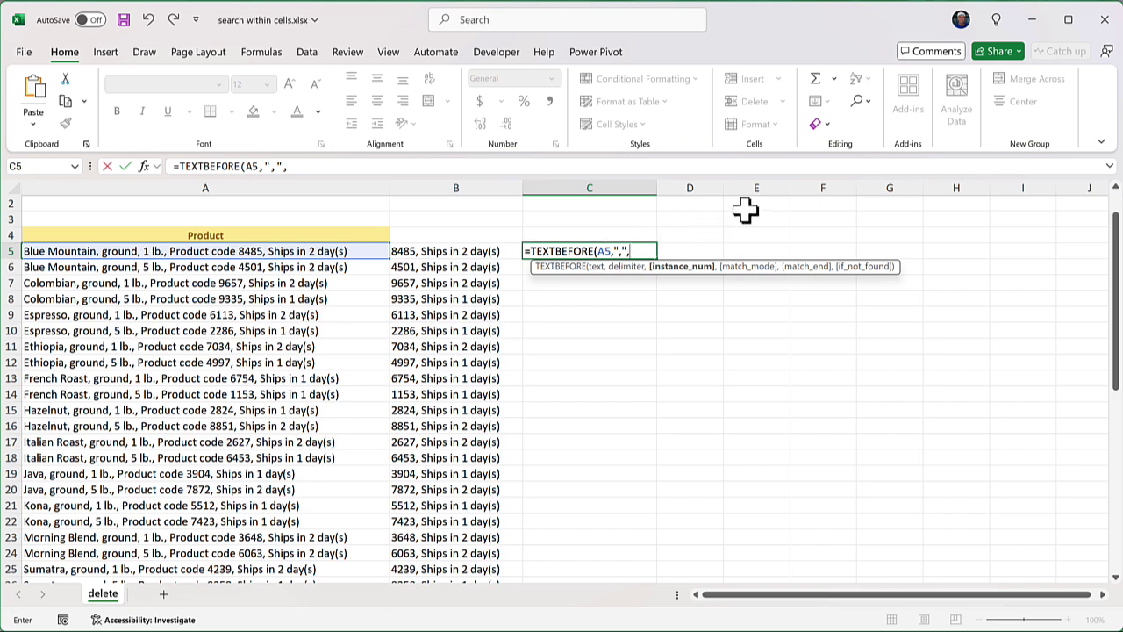
text(4)
text())
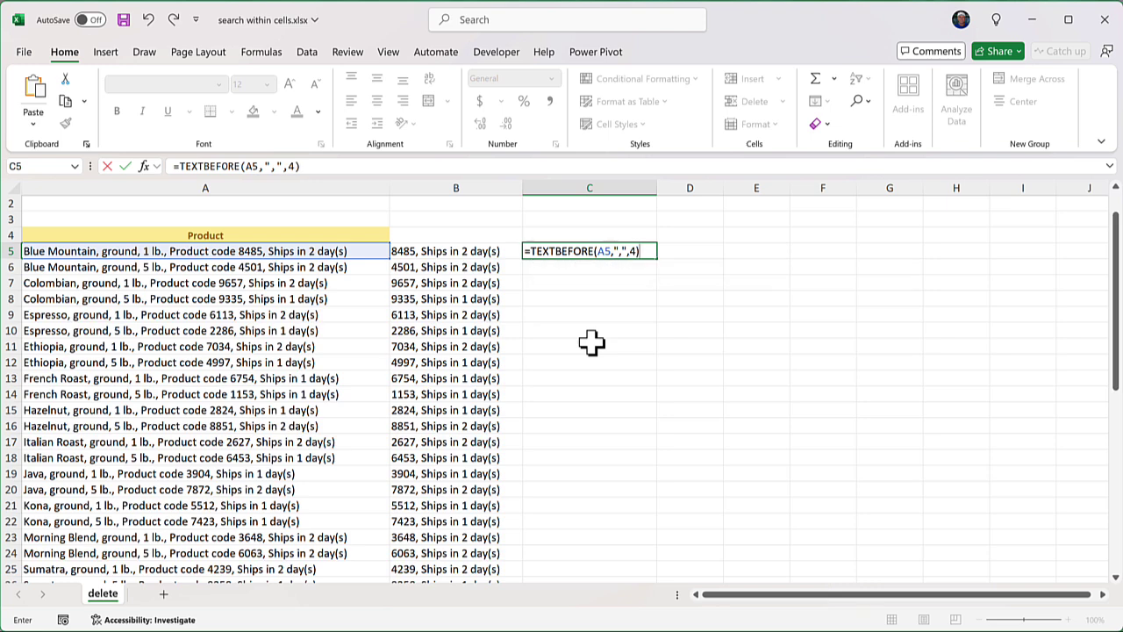
key(Return)
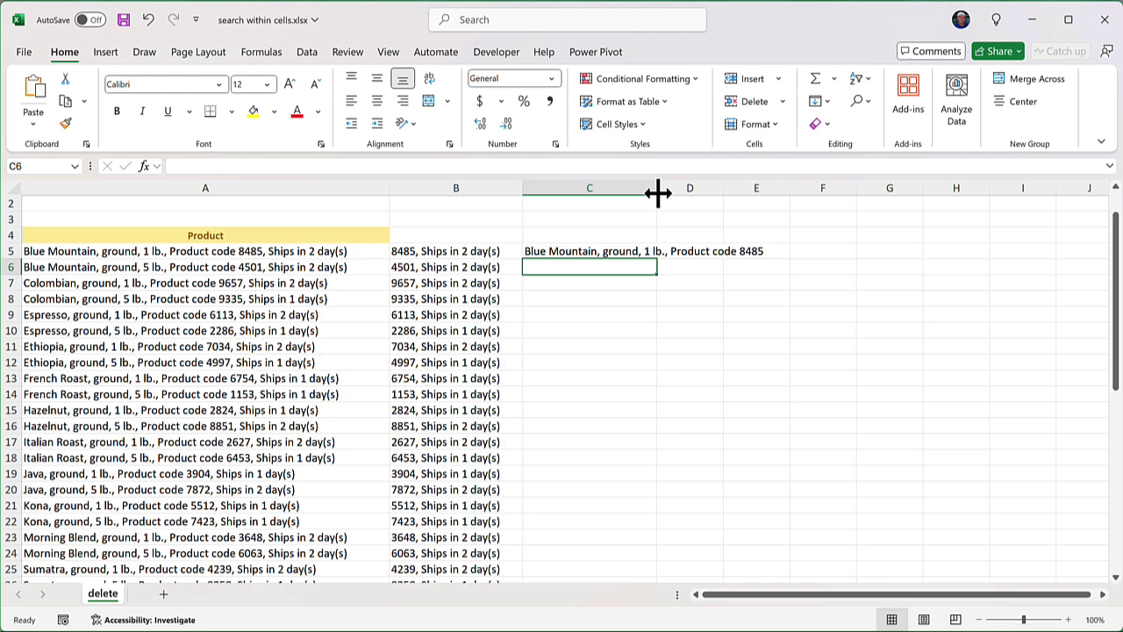
Step: Widen column C and fill the C5 formula down the product list
drag(657, 190, 787, 180)
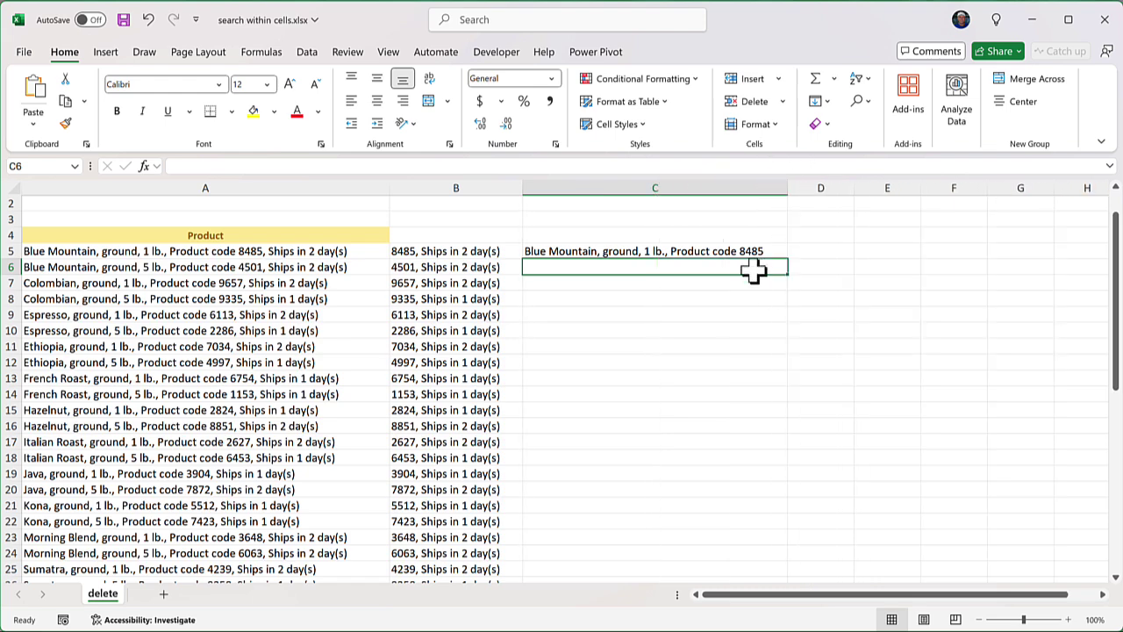
click(752, 251)
double_click(787, 258)
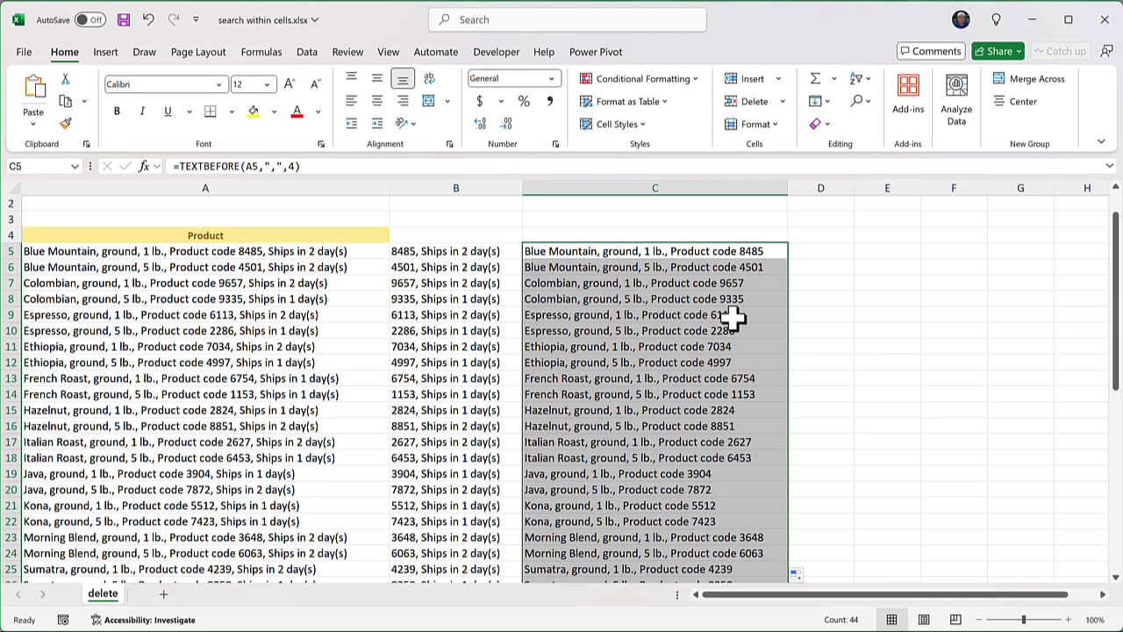
Step: Widen column D and enter =TEXTBEFORE(TEXTAFTER(A5,"code "),",") in D5, returning 8485
click(829, 251)
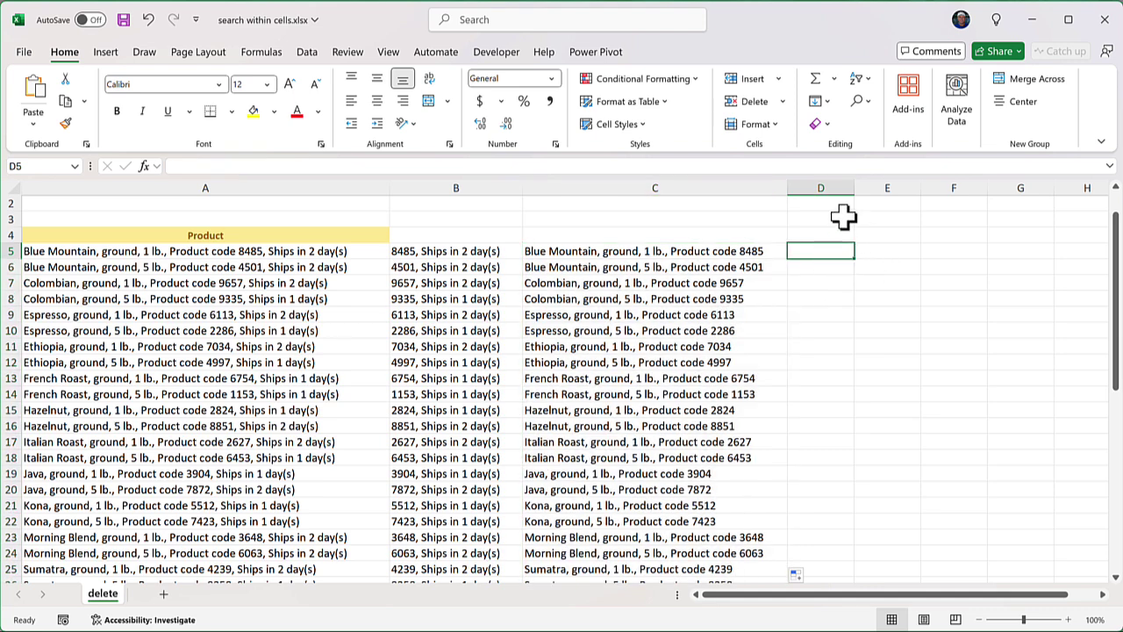
drag(856, 188, 937, 188)
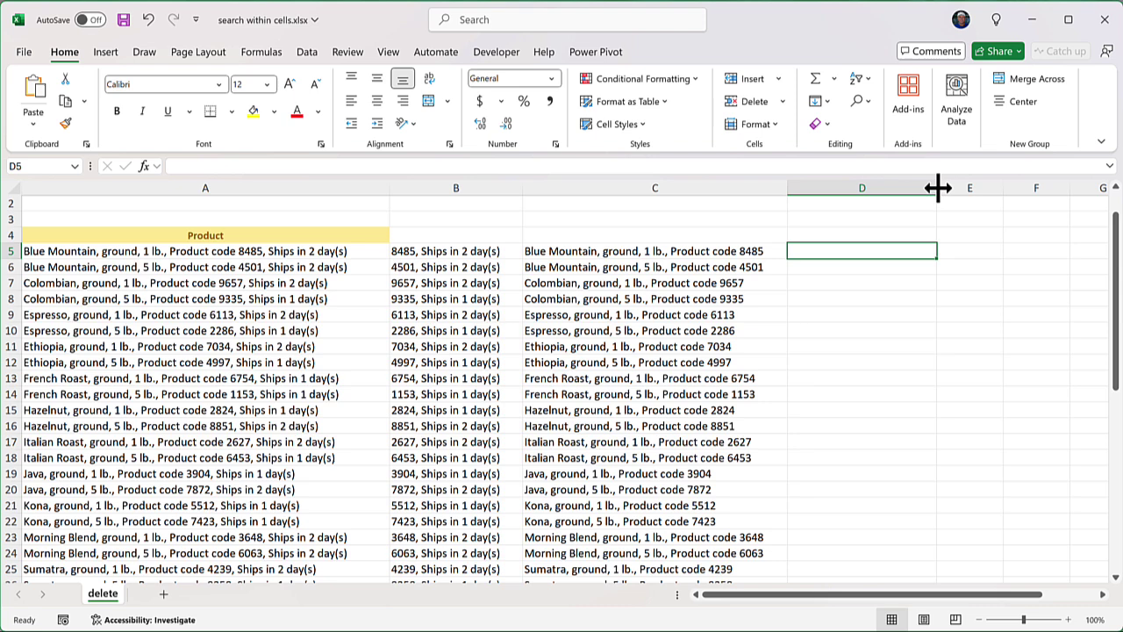
text(=)
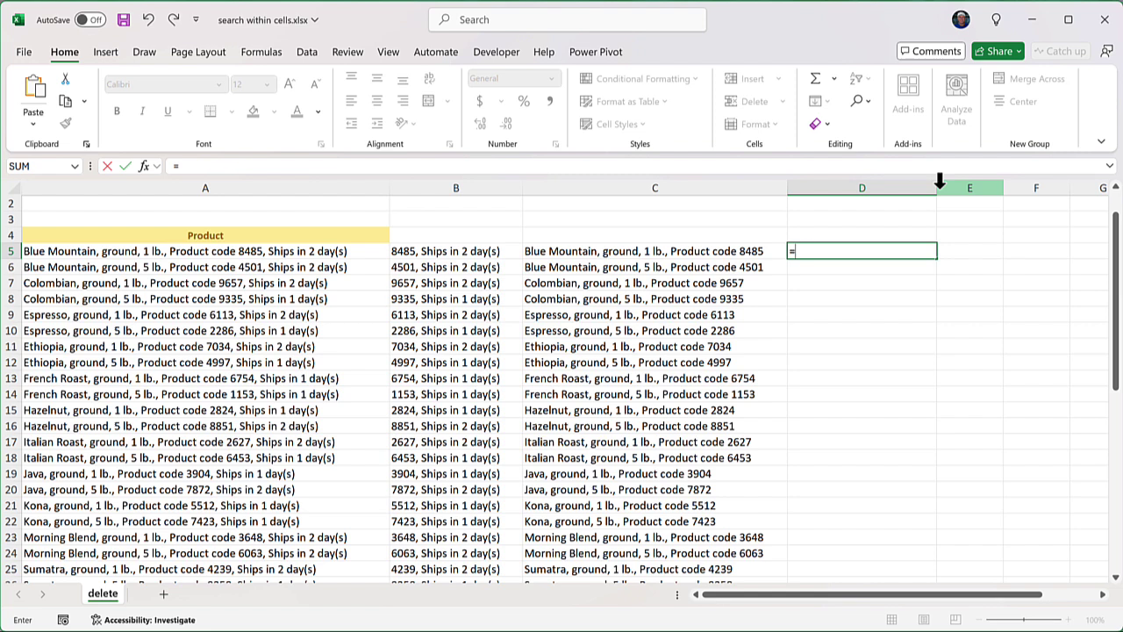
text(textb)
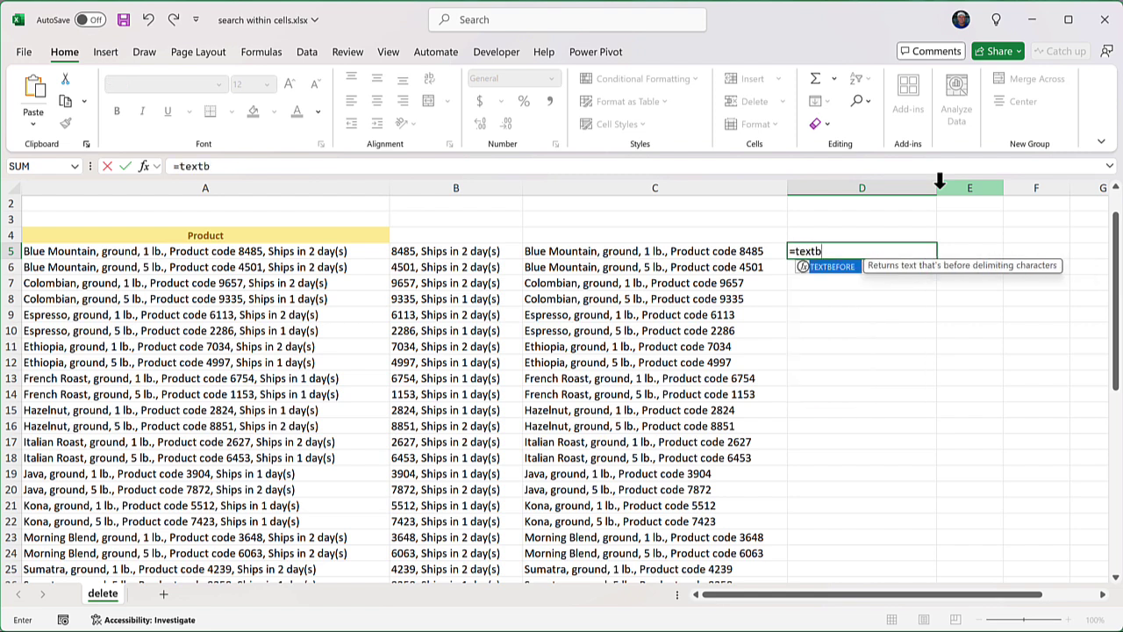
key(Tab)
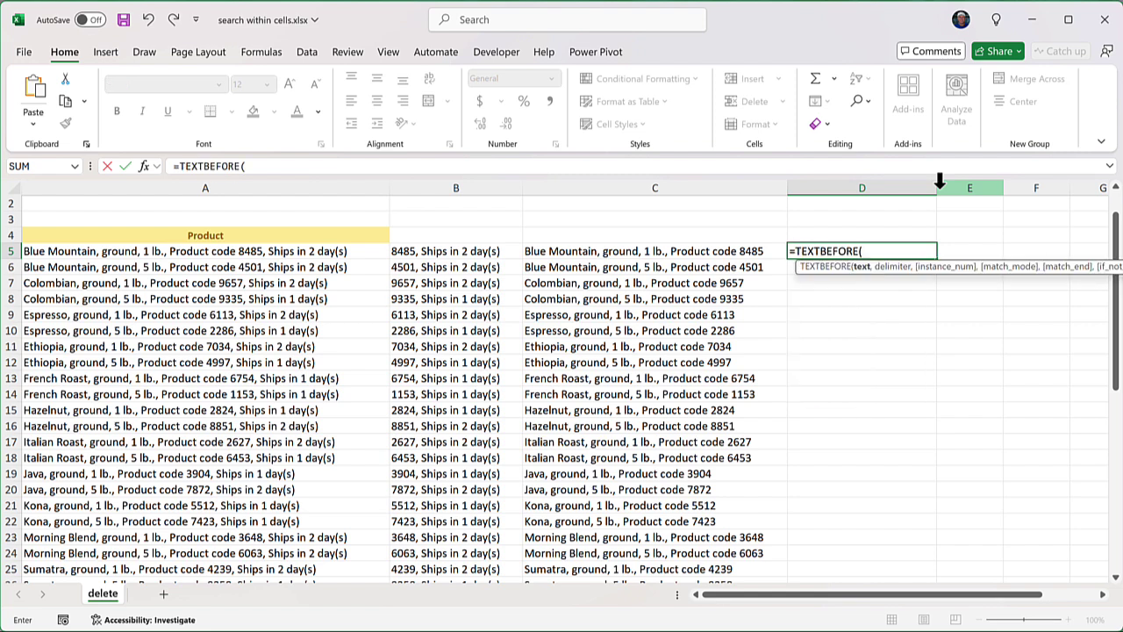
text(textaf)
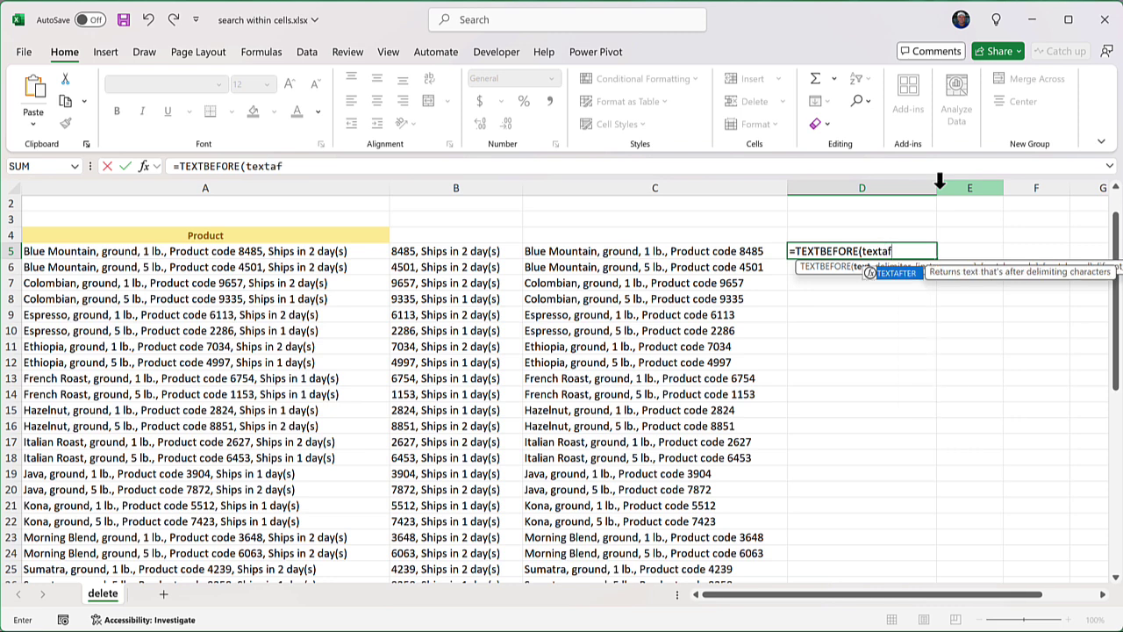
key(Tab)
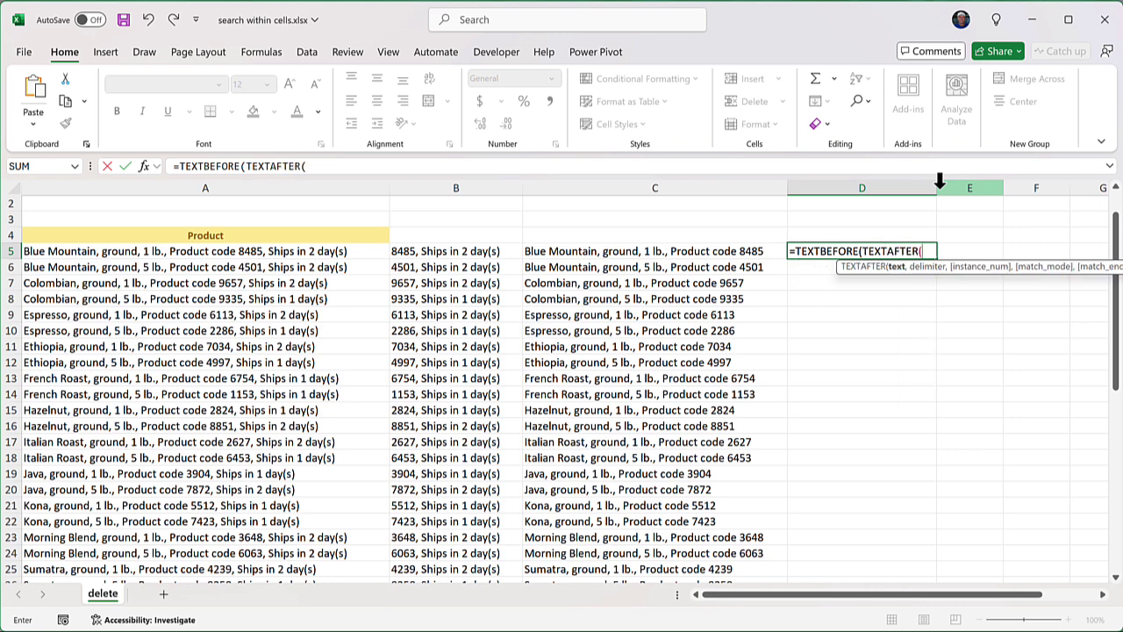
click(316, 251)
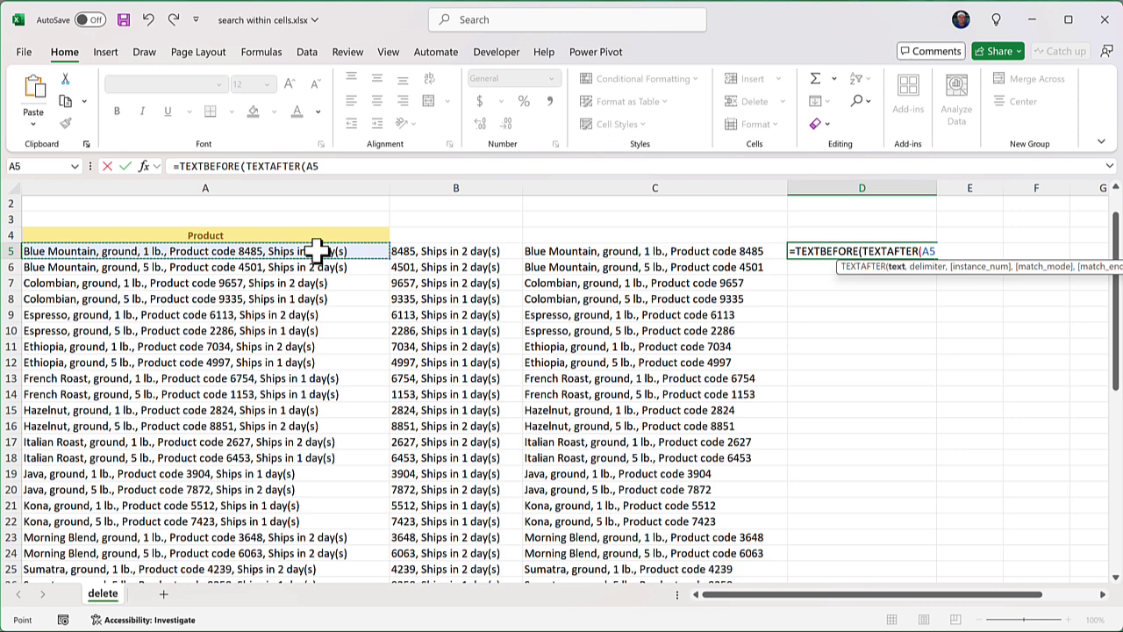
text(,")
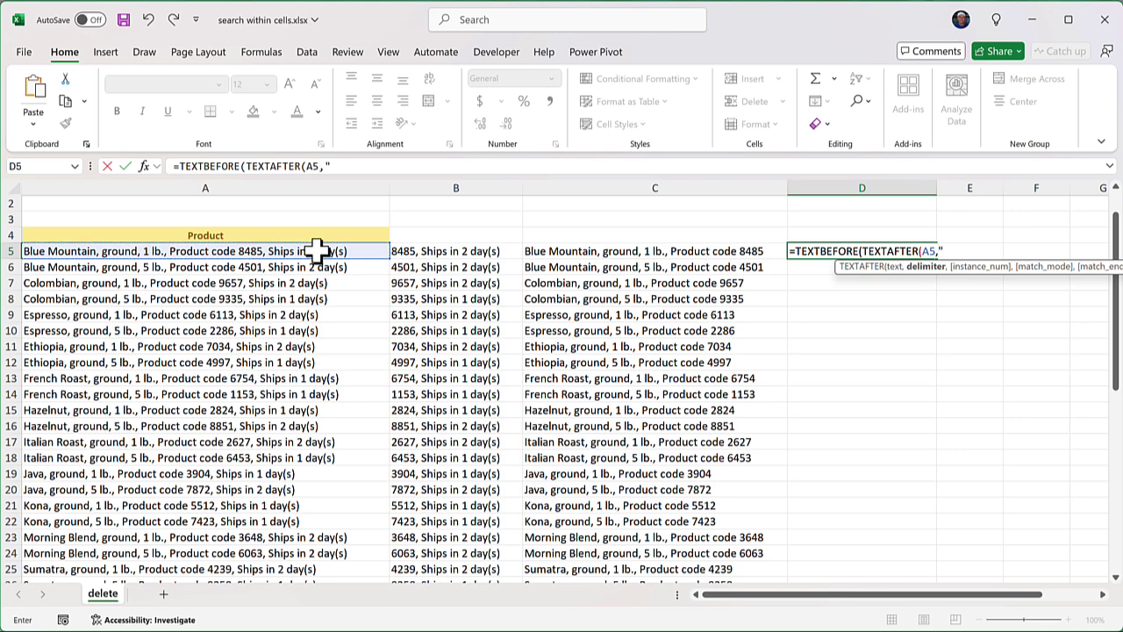
text(code)
text("))
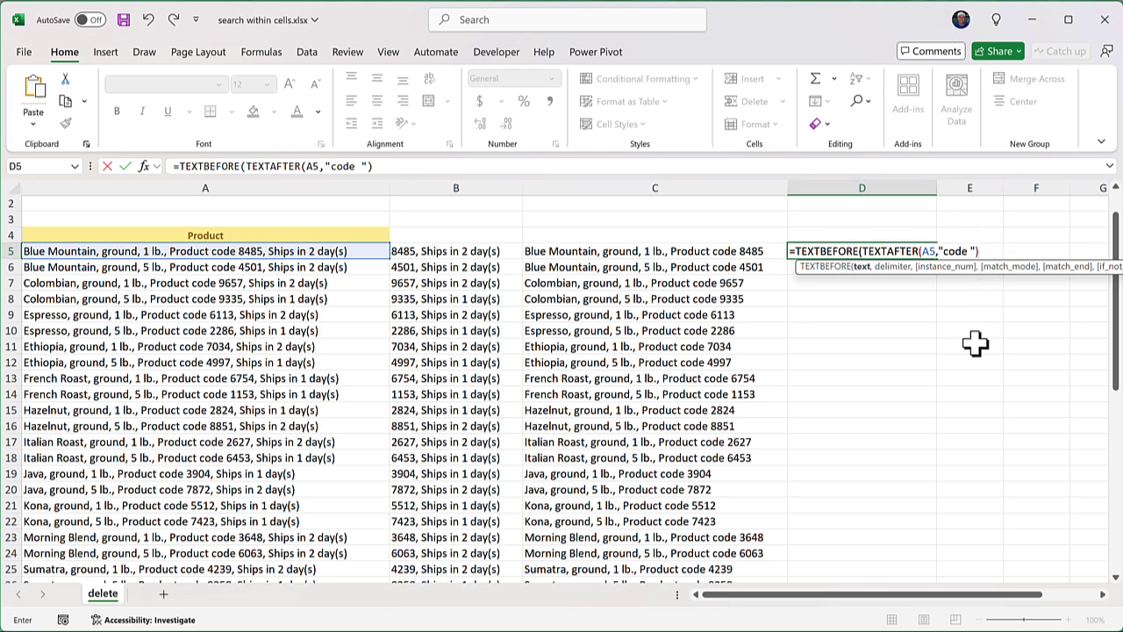
text(,)
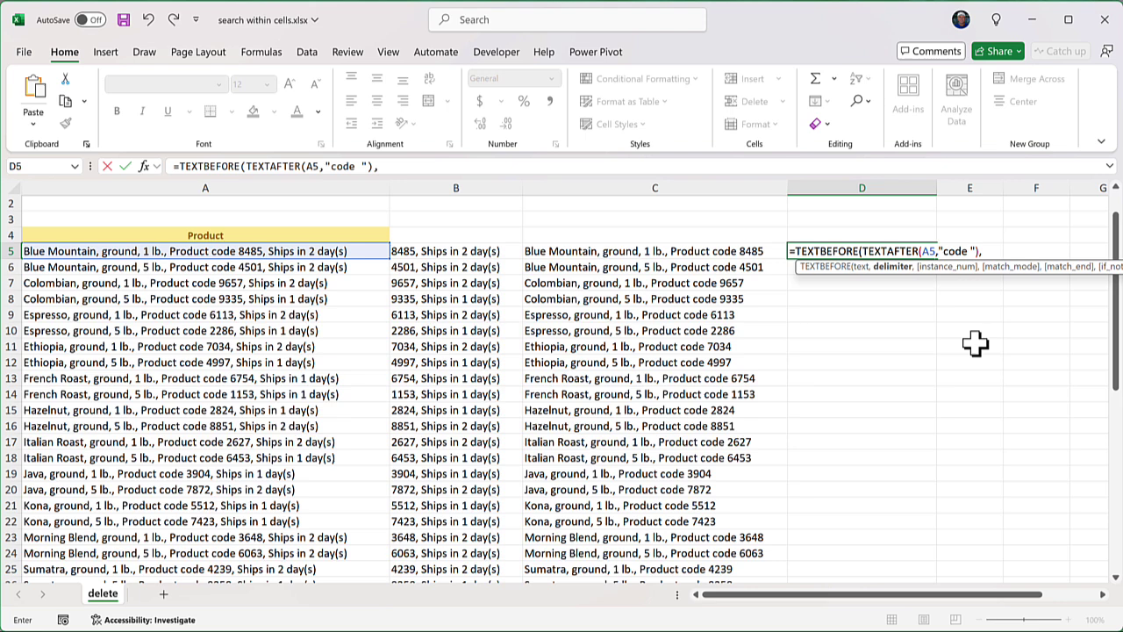
text(","))
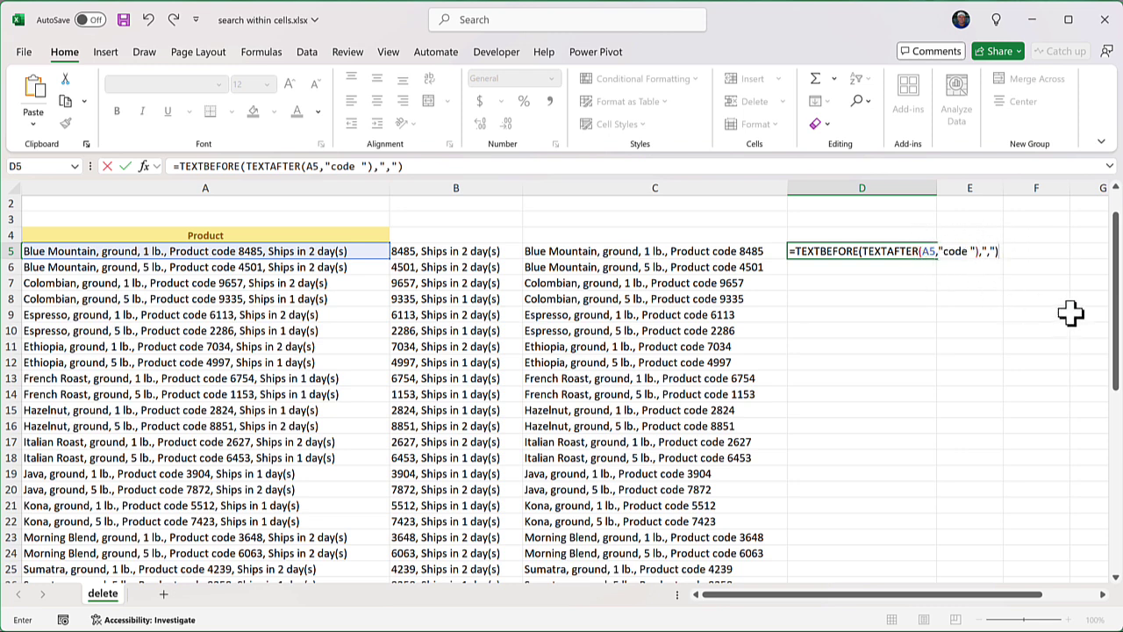
key(Return)
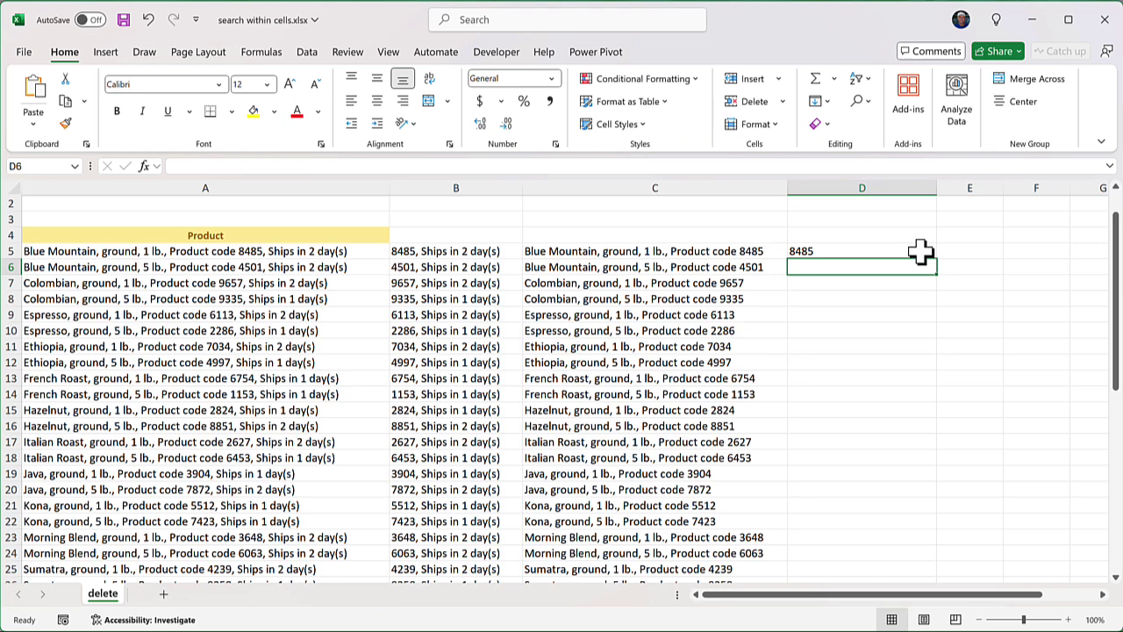
Step: Fill D5's nested formula down column D, giving codes 4501, 9657, 9335 and onward
click(906, 252)
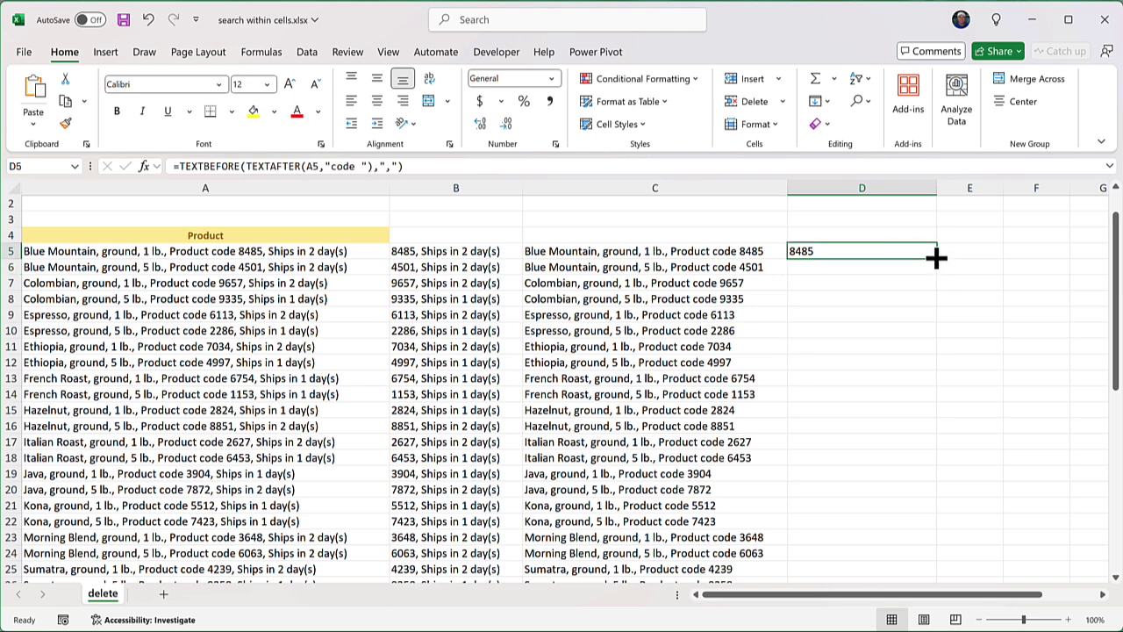
double_click(937, 256)
click(889, 252)
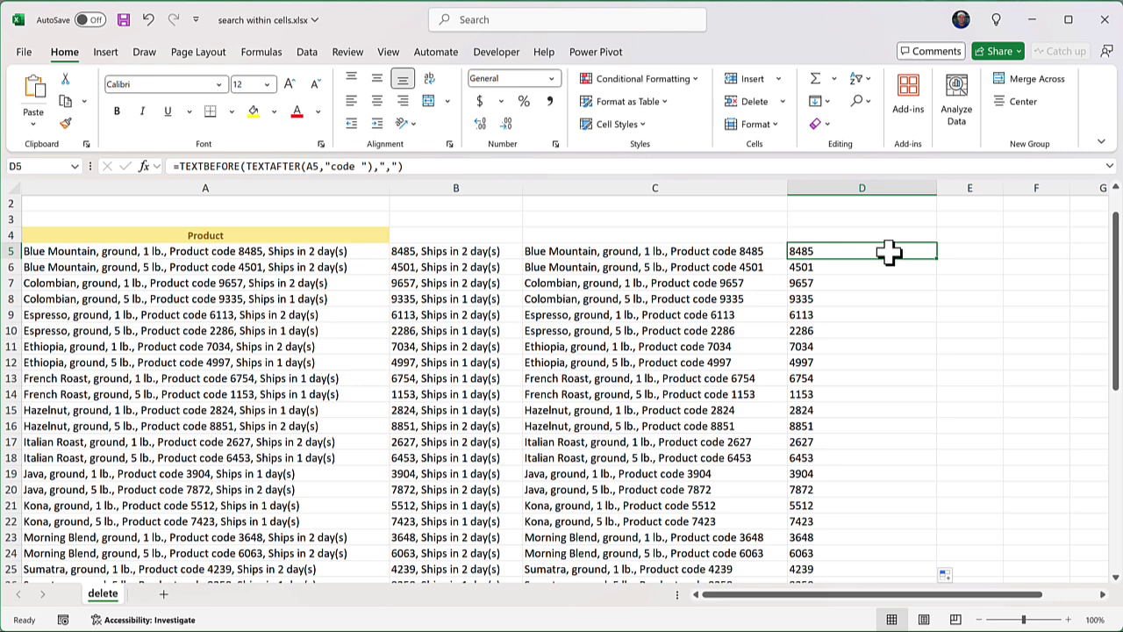
Step: Add instance number 1 to D5's formula: =TEXTBEFORE(TEXTAFTER(A5,"code "),",",1)
double_click(889, 252)
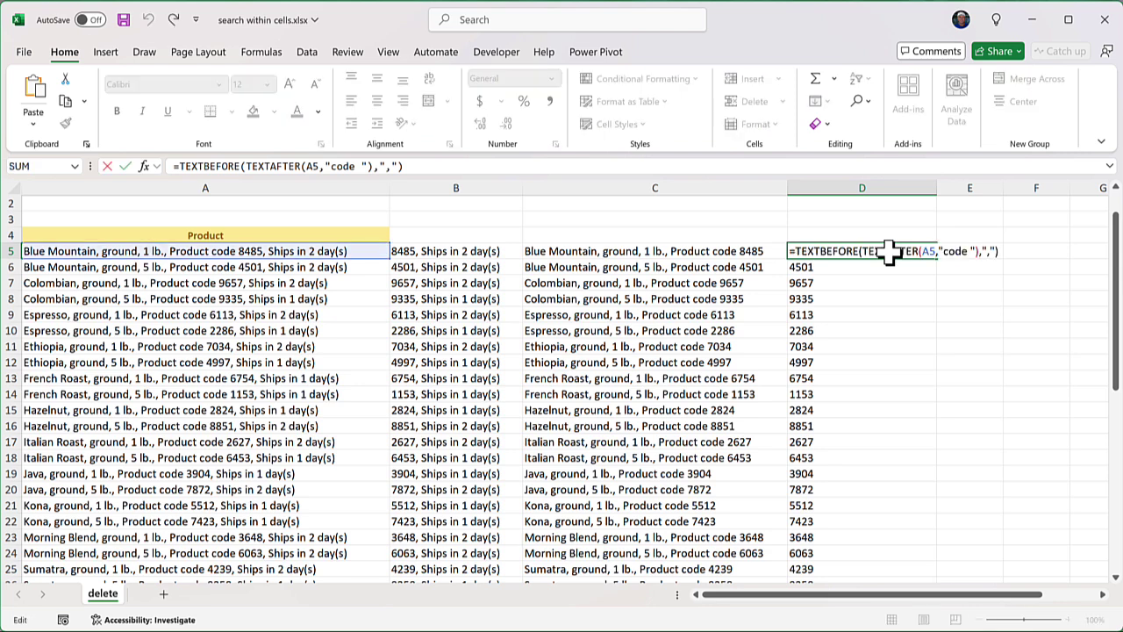
click(992, 251)
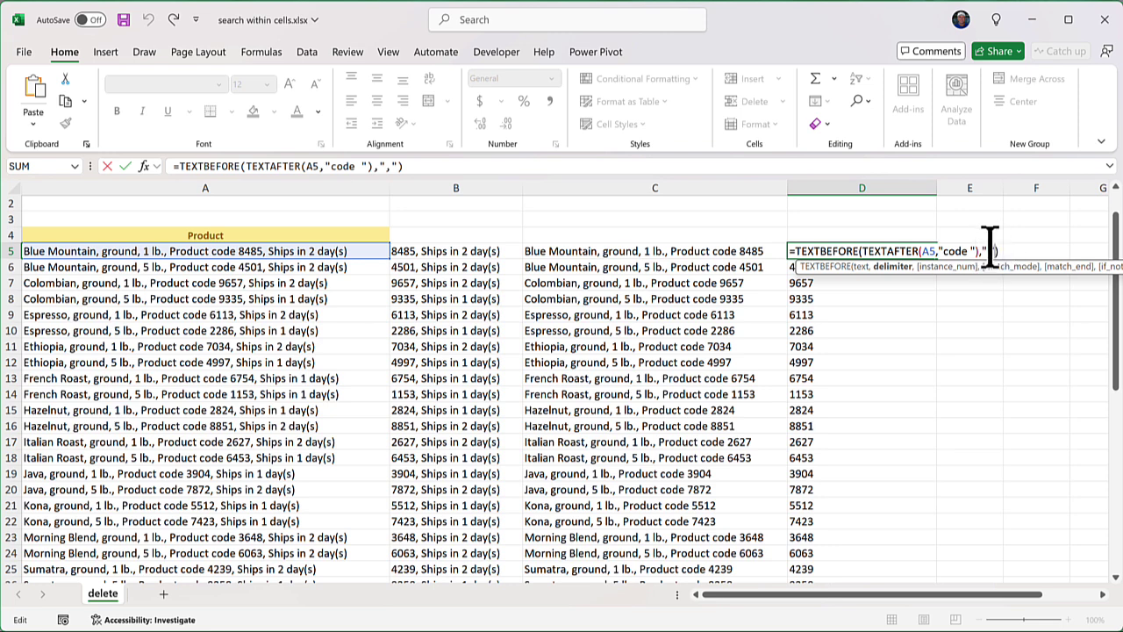
click(404, 167)
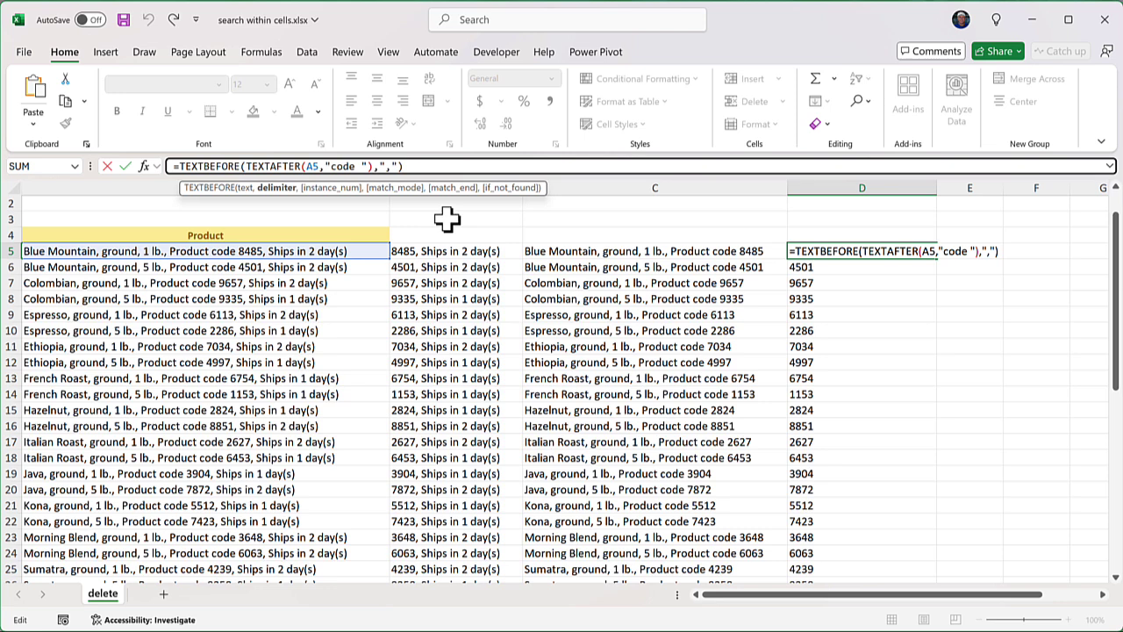
text(,1)
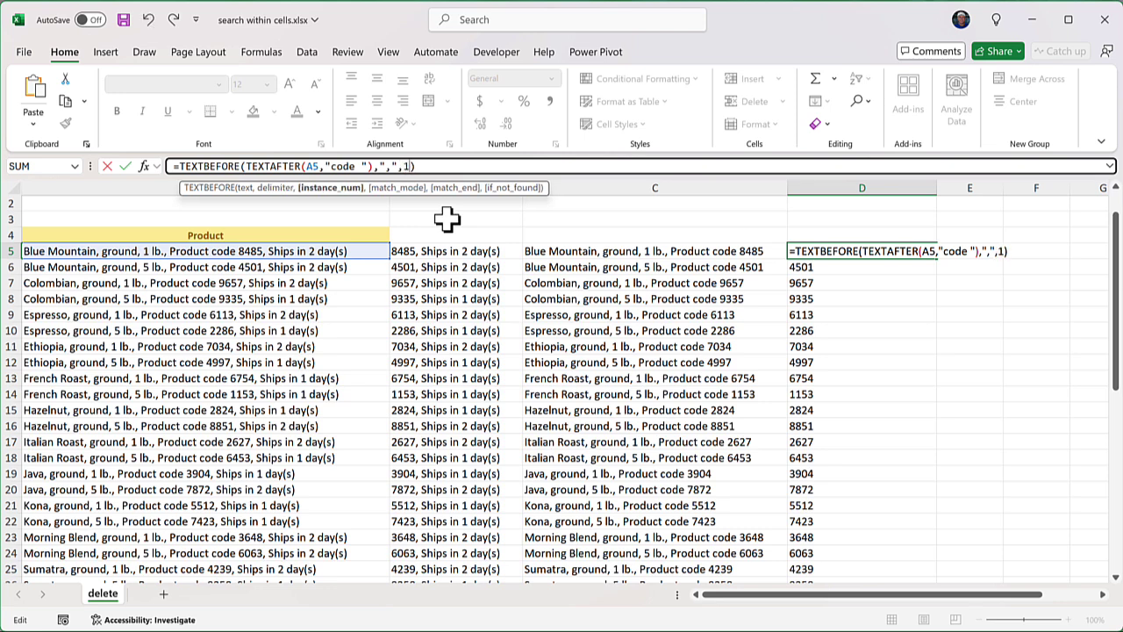
key(Return)
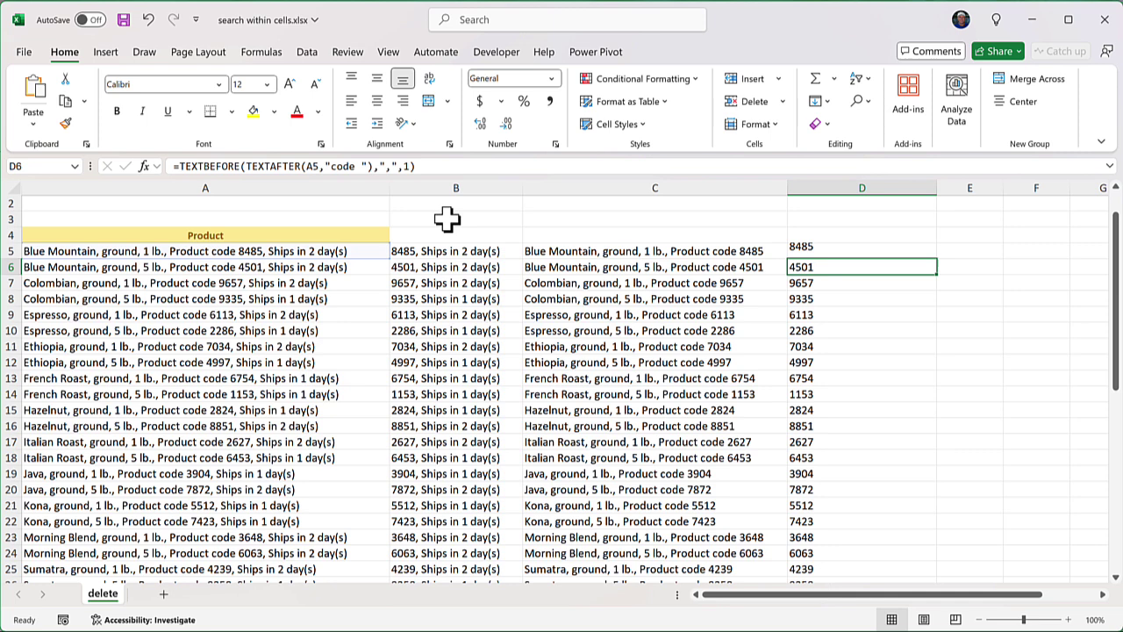
Step: Refill the revised D5 formula down to D48 and check it in D8 and D11
click(888, 252)
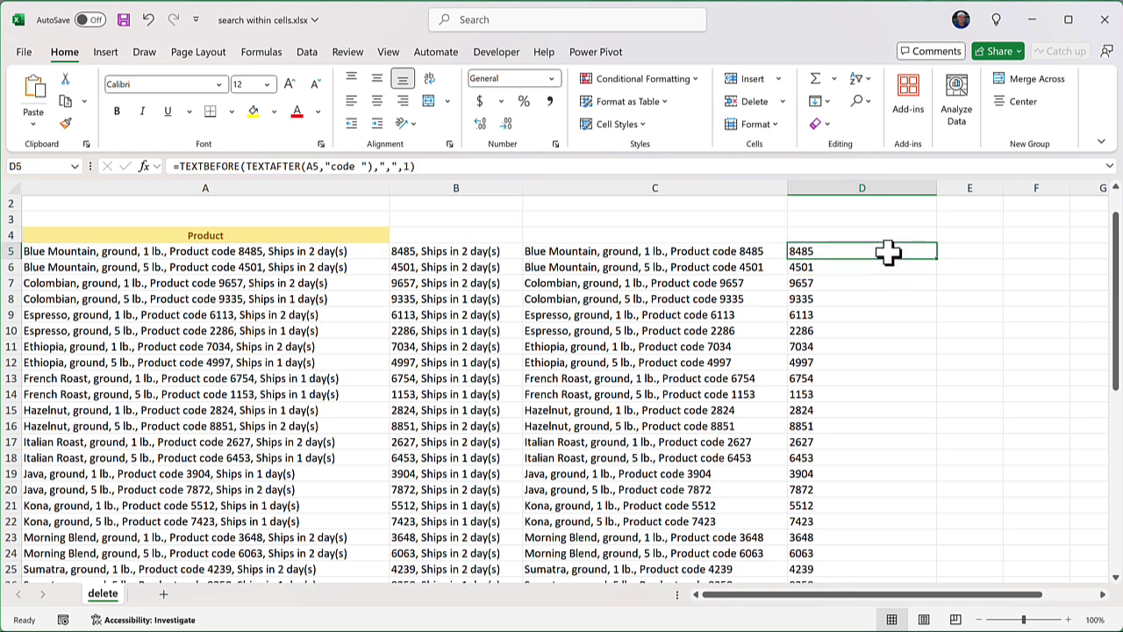
double_click(937, 260)
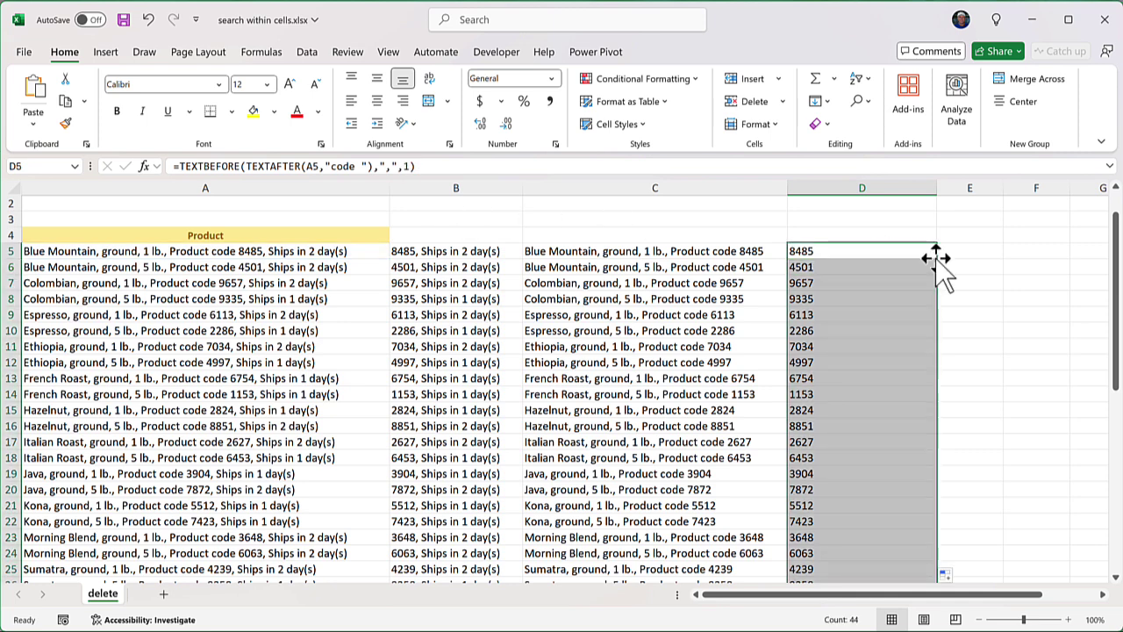
click(878, 295)
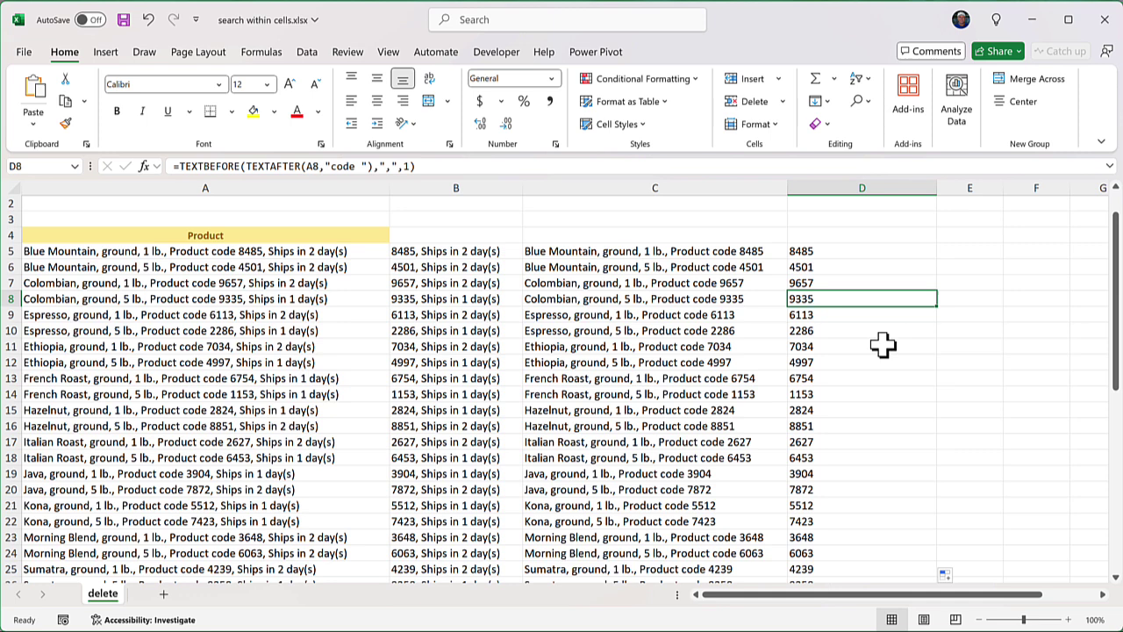
click(883, 345)
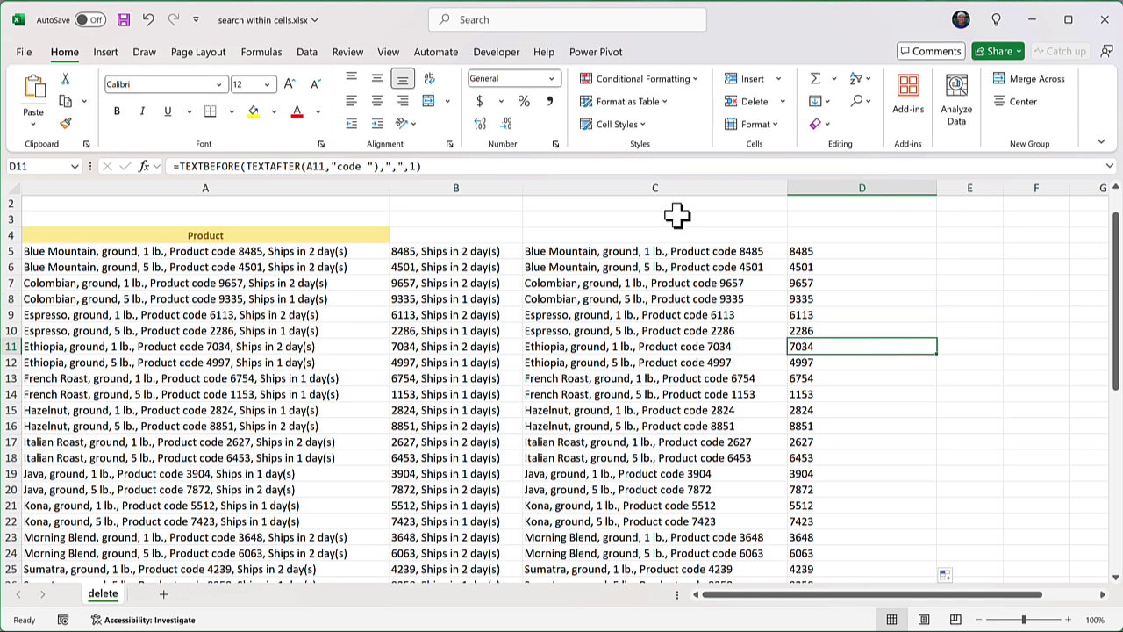
click(890, 254)
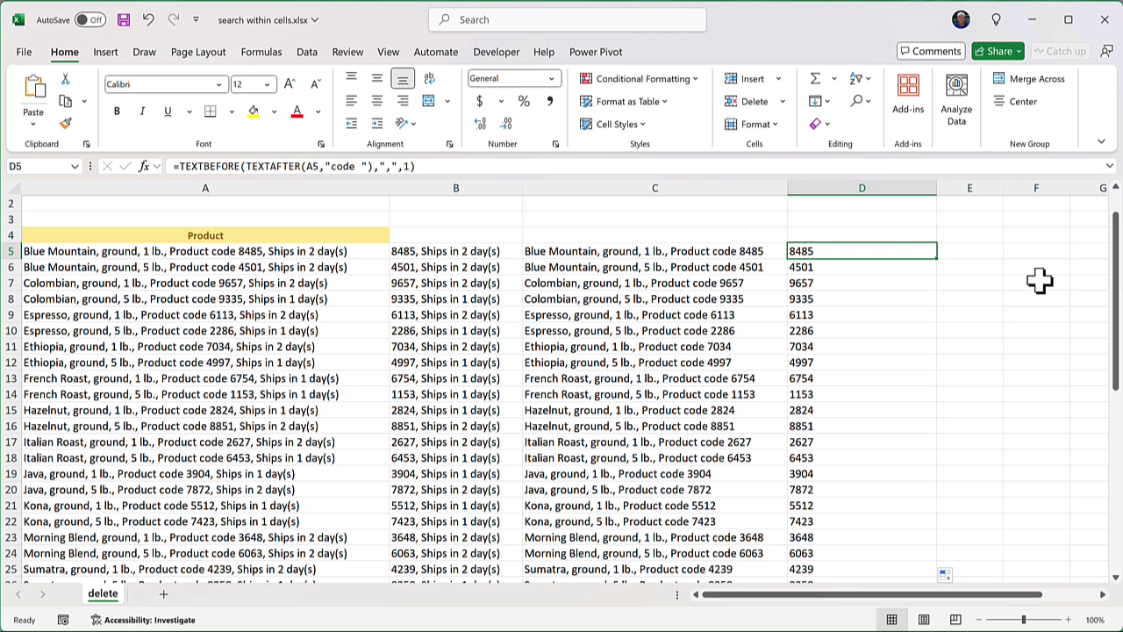
Step: Select and copy the product codes in D5:D48
click(877, 282)
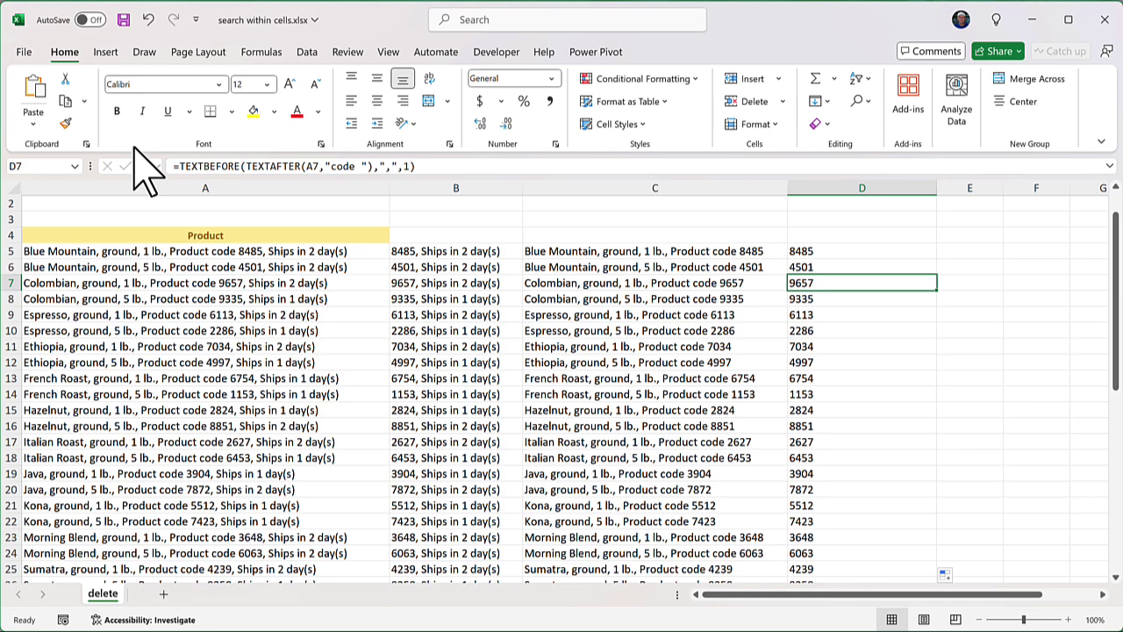
click(844, 363)
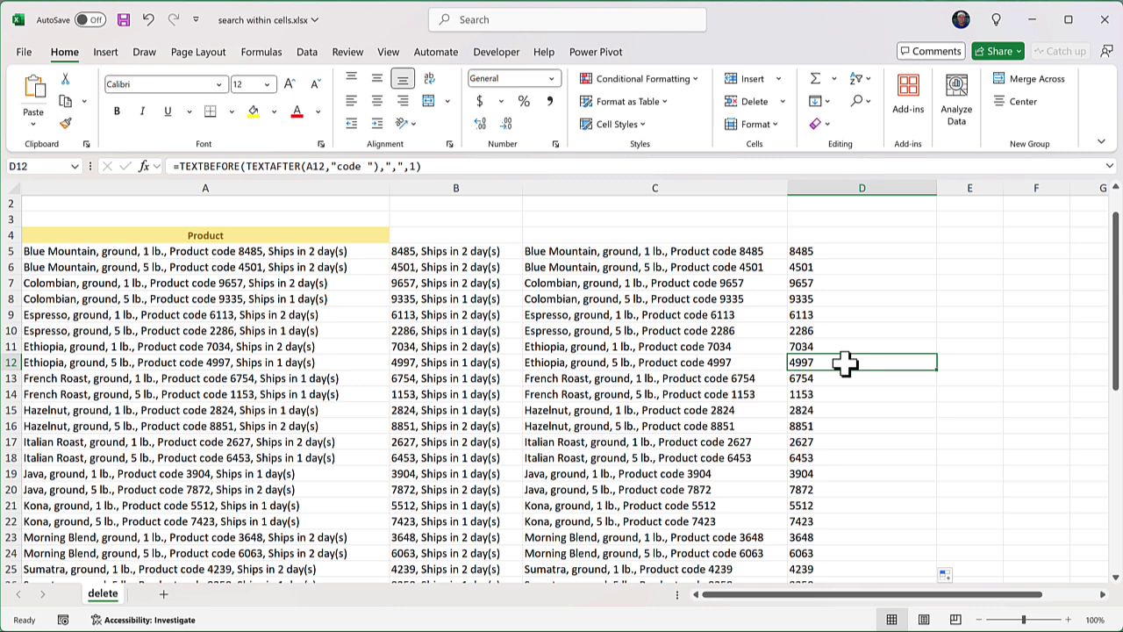
click(869, 253)
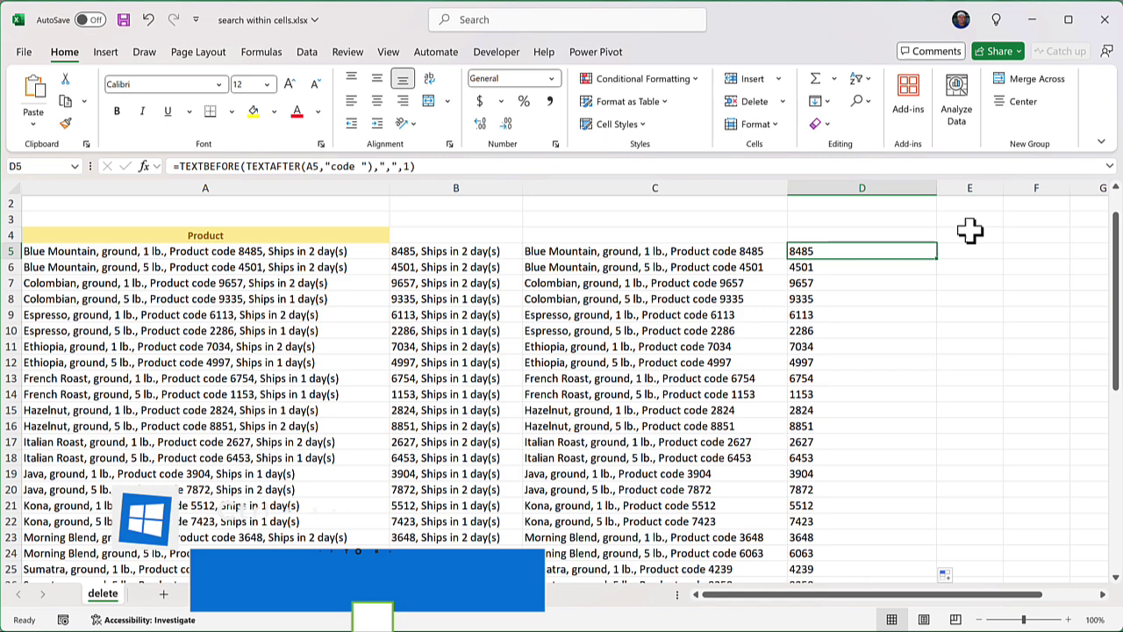
key(ctrl+shift+Down)
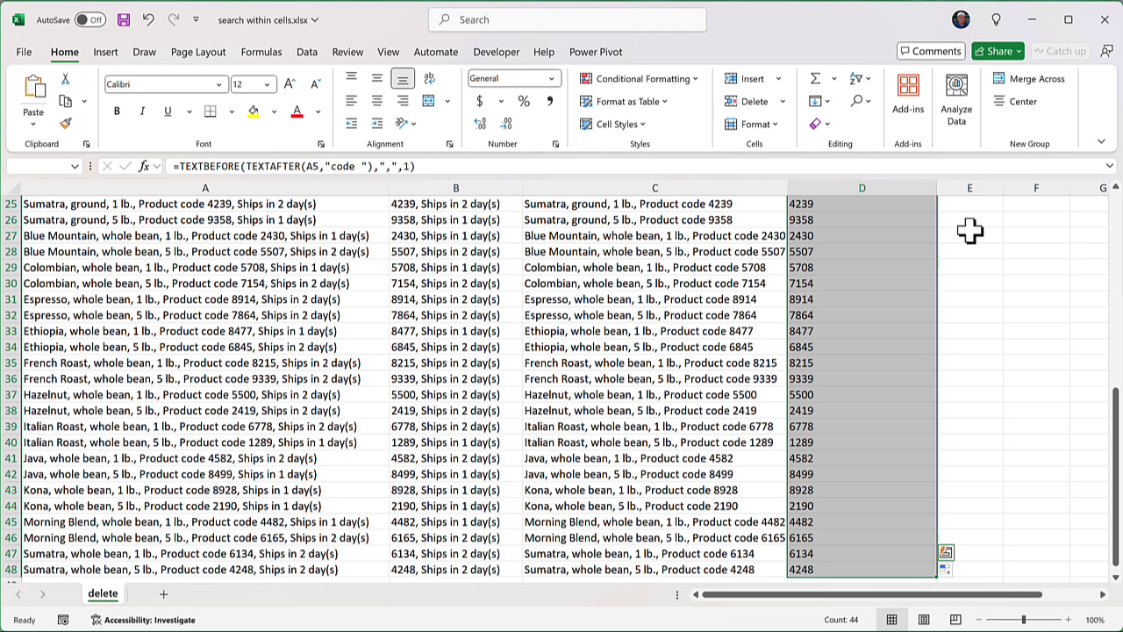
key(ctrl+c)
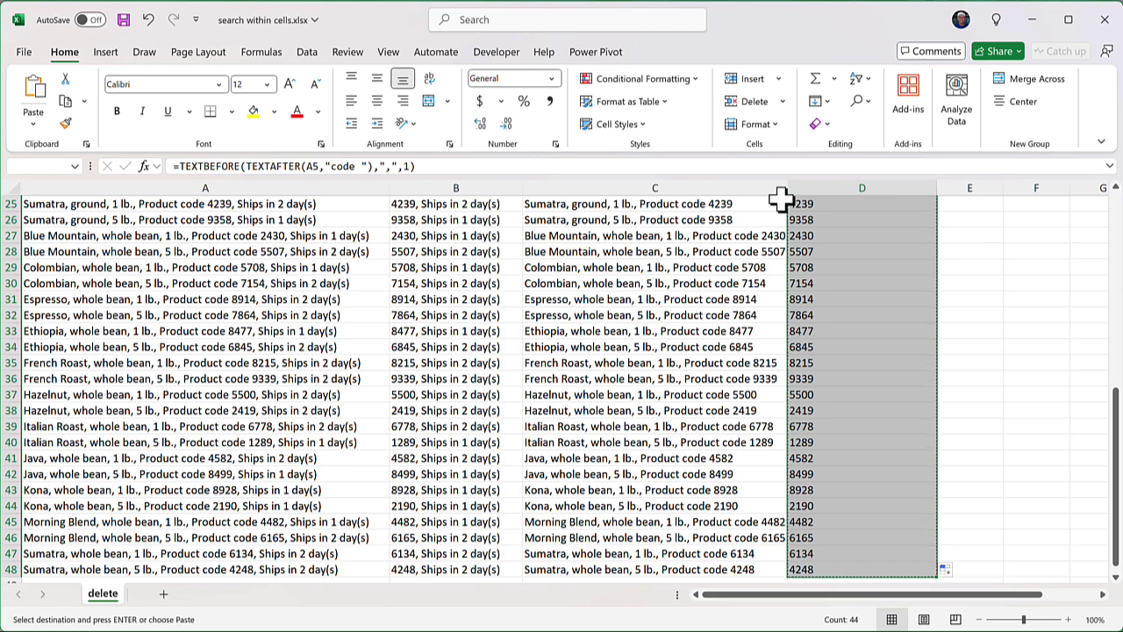
Step: Paste the codes back as values only, confirming D8 is 9335, D12 4997, D17 2627
click(33, 125)
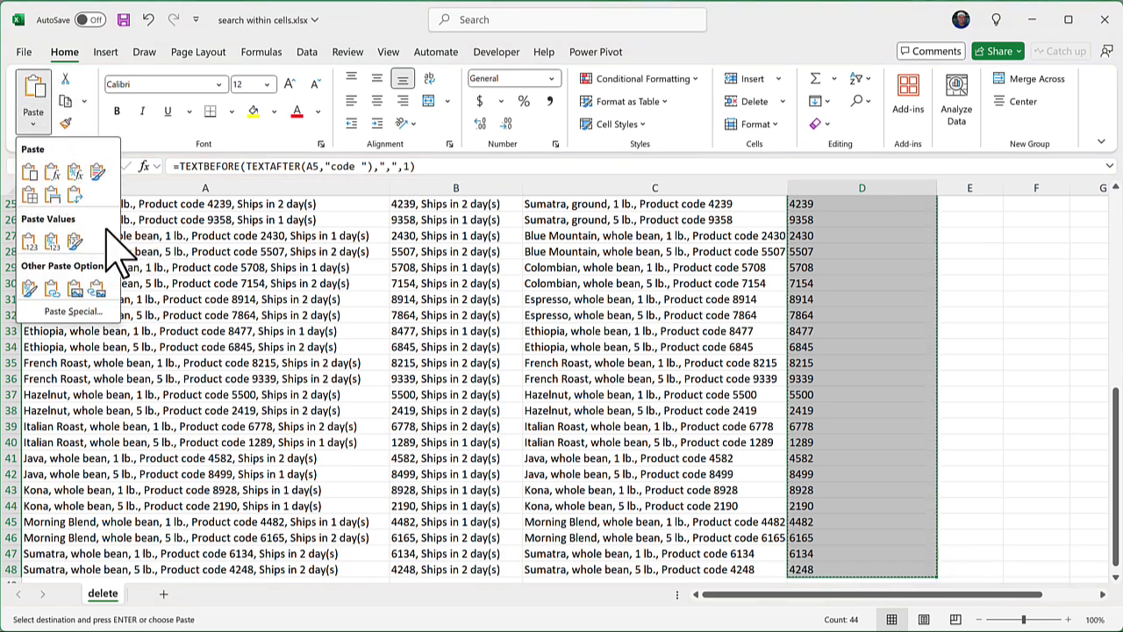
click(29, 241)
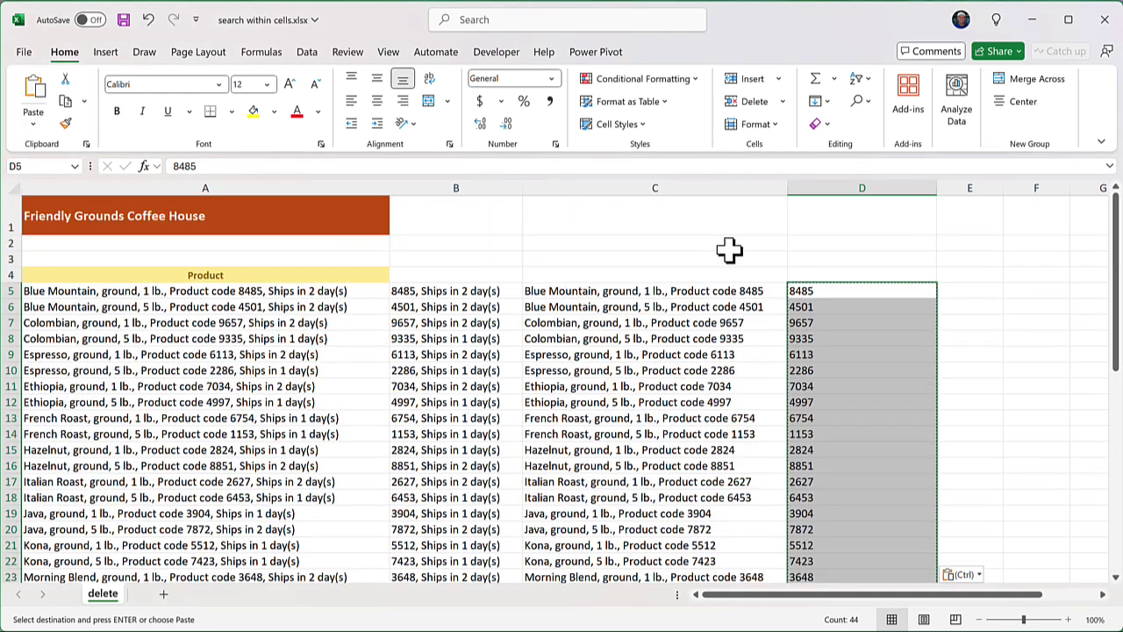
key(Escape)
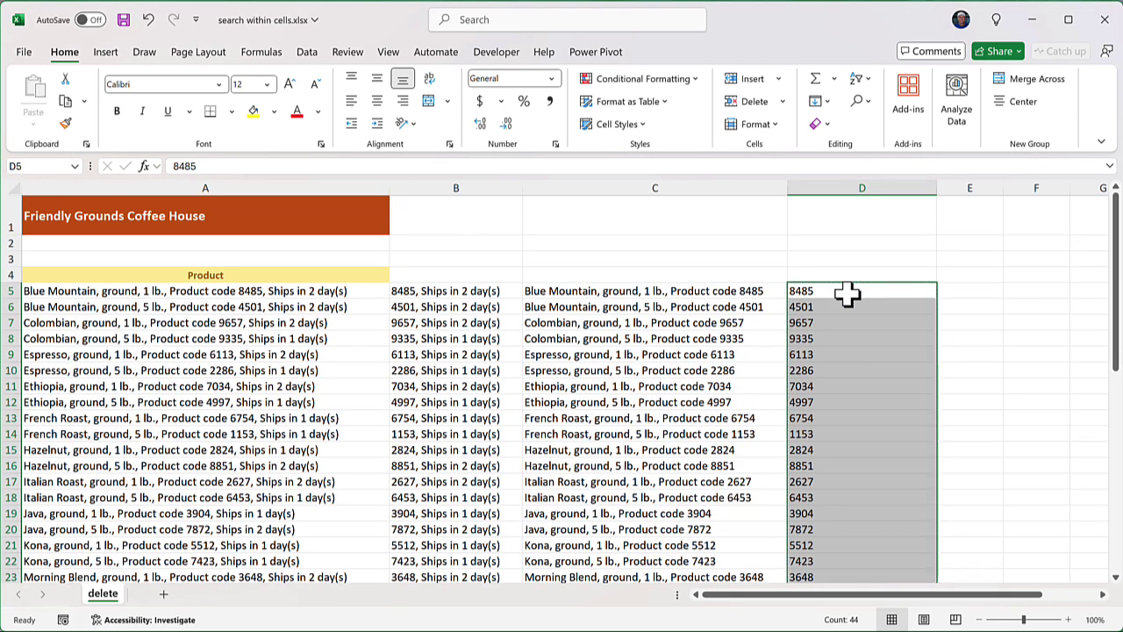
click(847, 295)
click(856, 342)
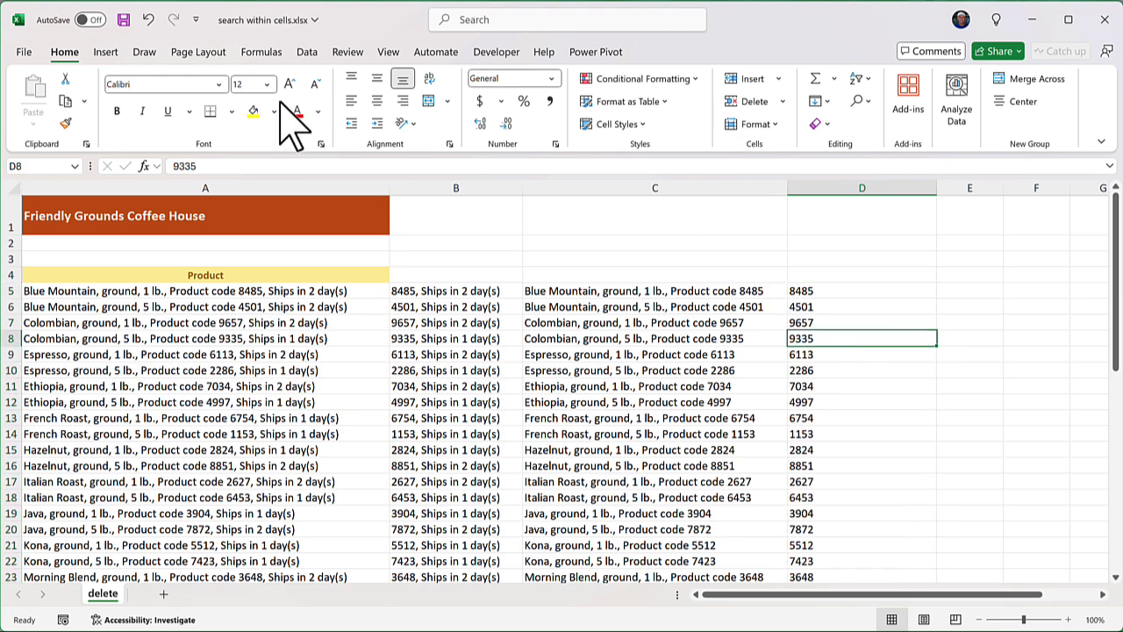
click(805, 400)
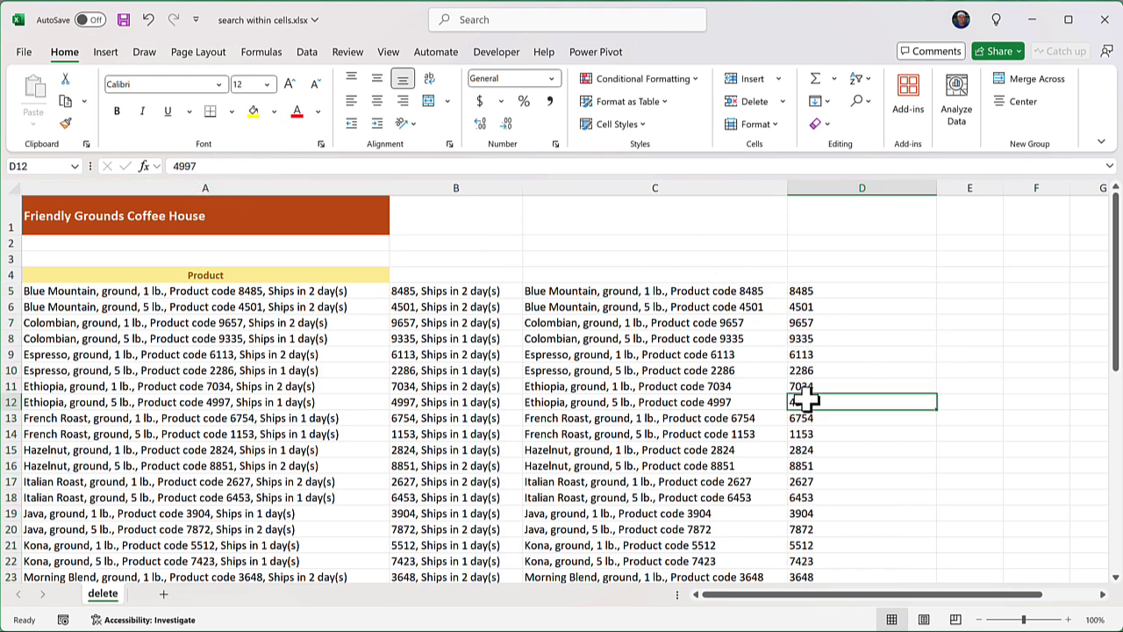
click(890, 485)
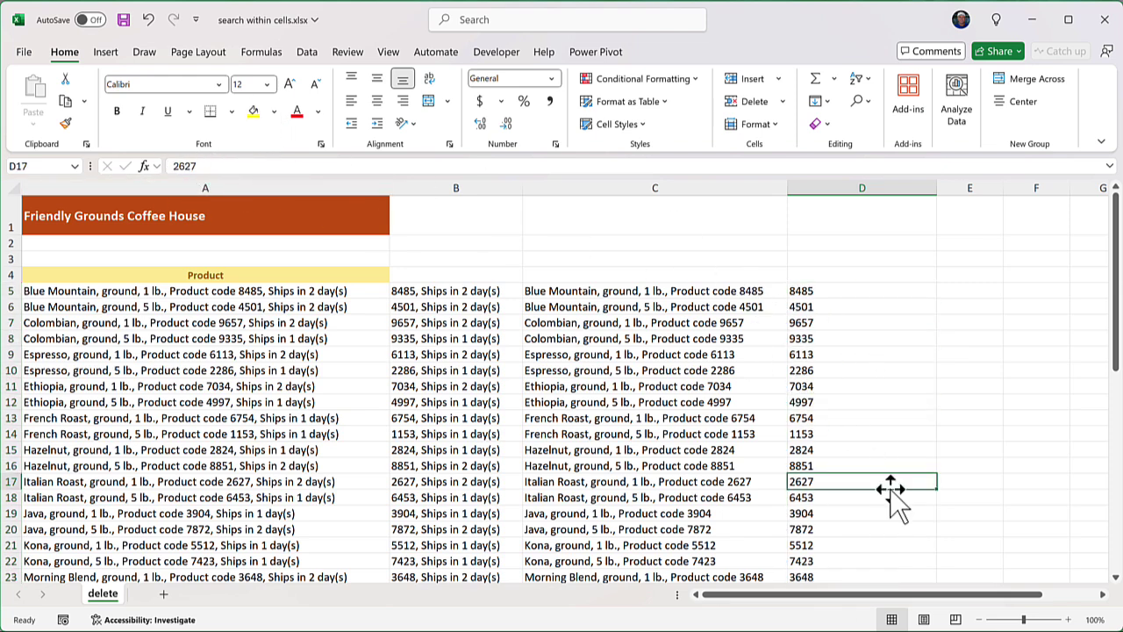